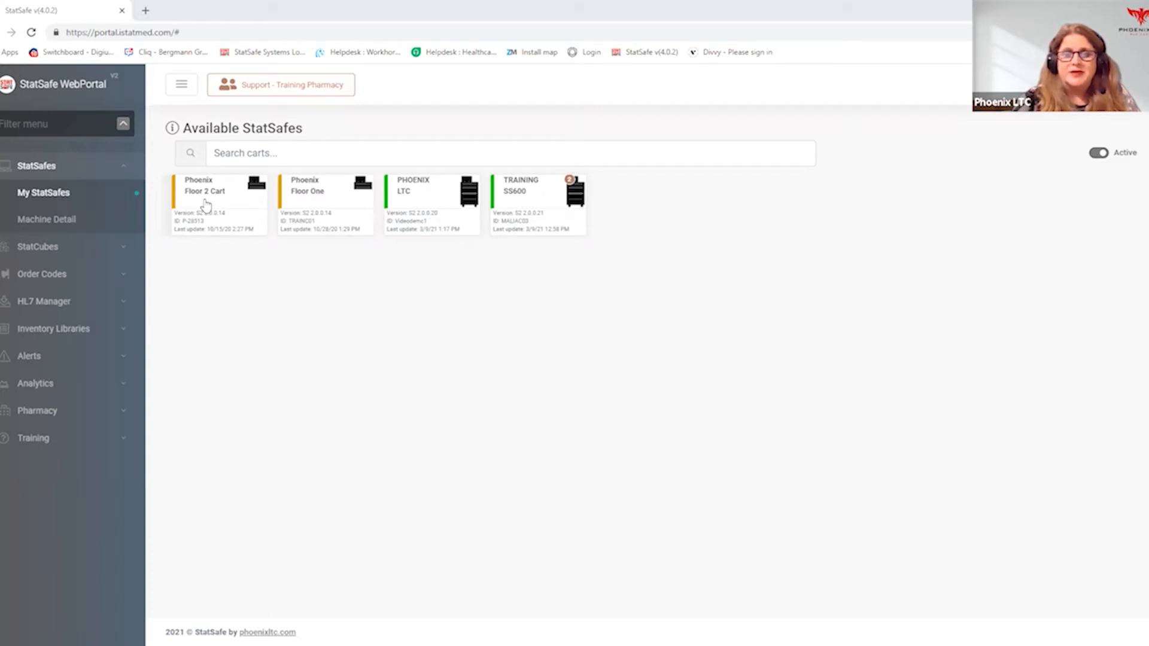
- Open the Phoenix Floor 2 Cart and examine its users, patients, physicians and inventory
click(205, 207)
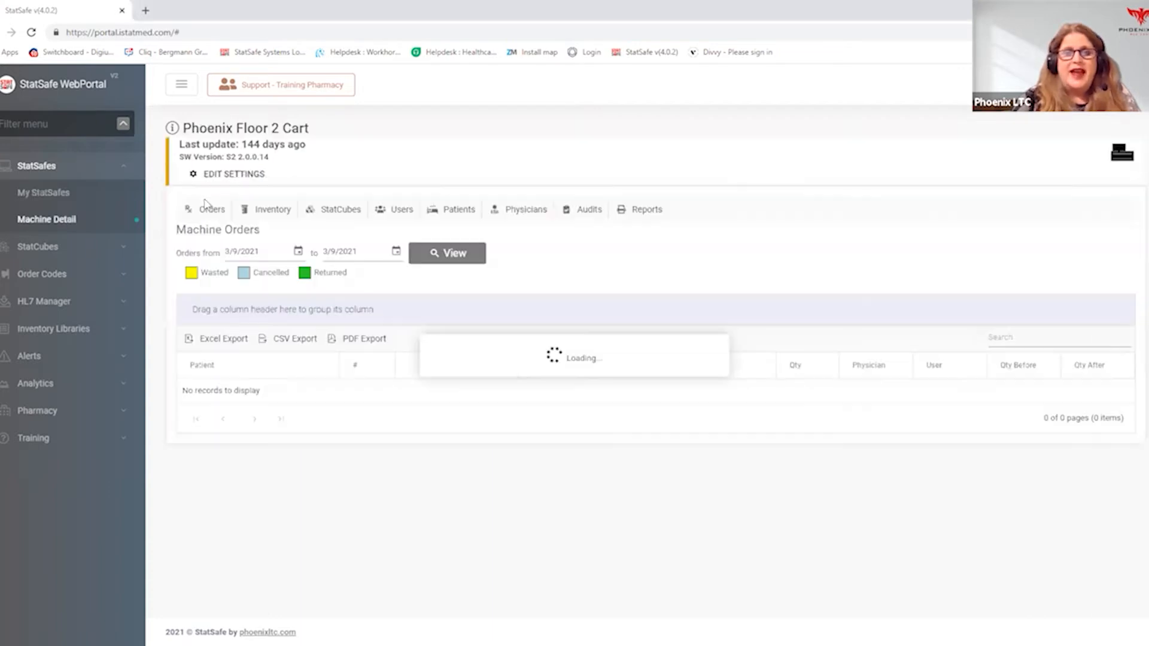
click(398, 211)
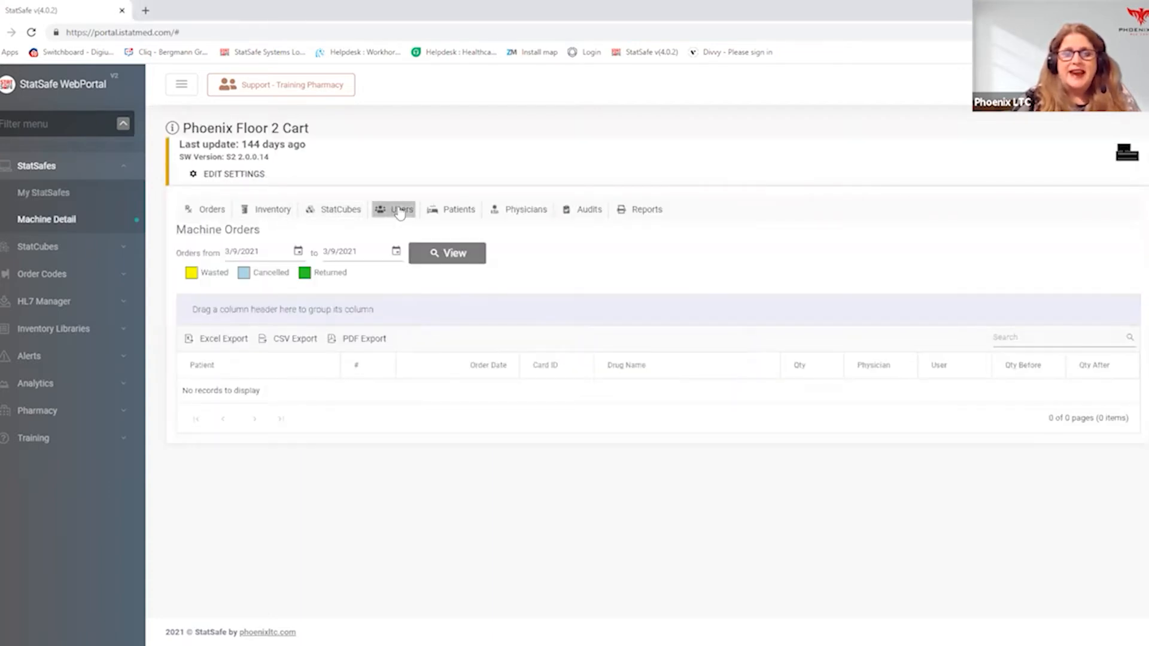
click(454, 211)
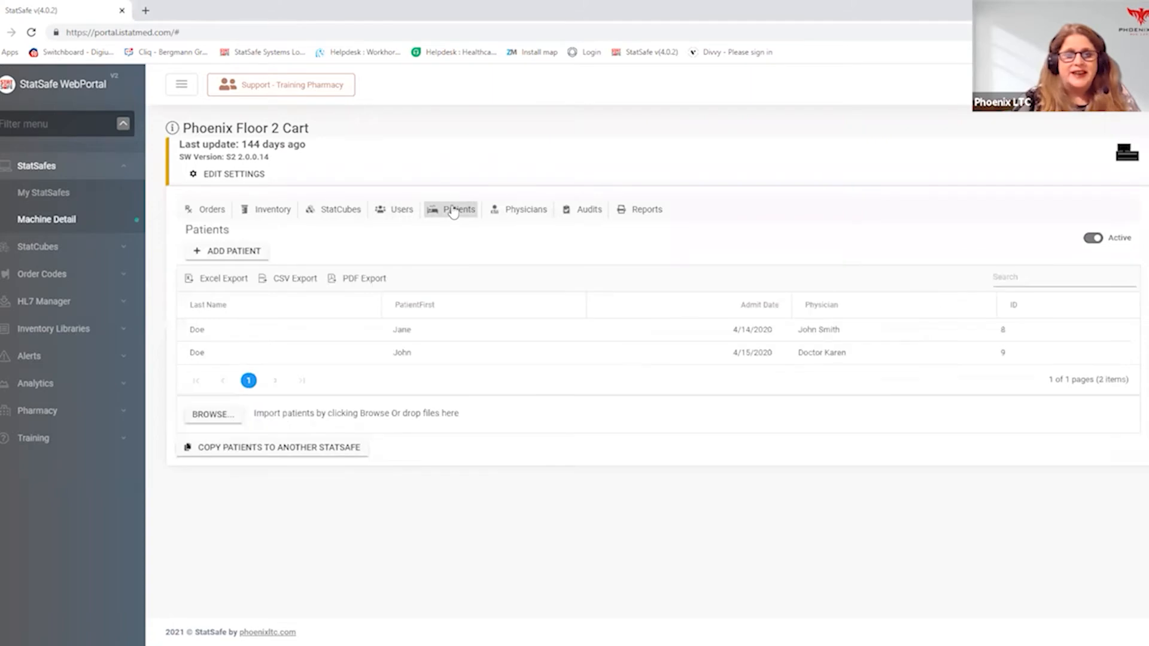
click(516, 215)
click(285, 205)
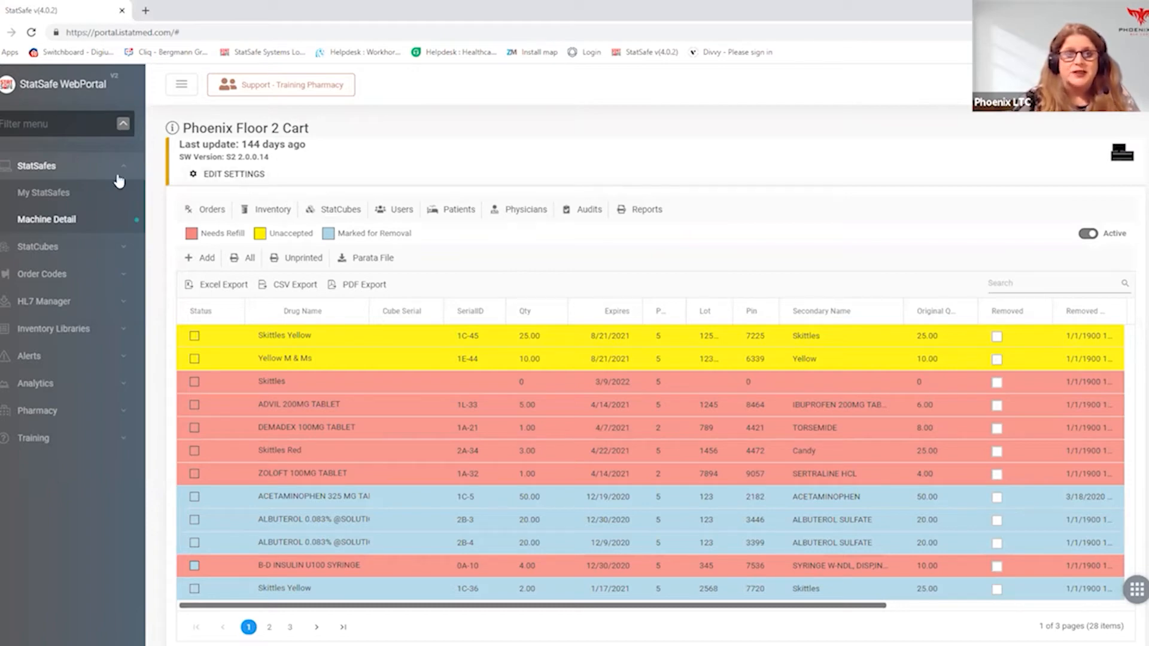
- Return to the available StatSafes and examine the New Tabletop Cart's inventory, users and patients
click(63, 191)
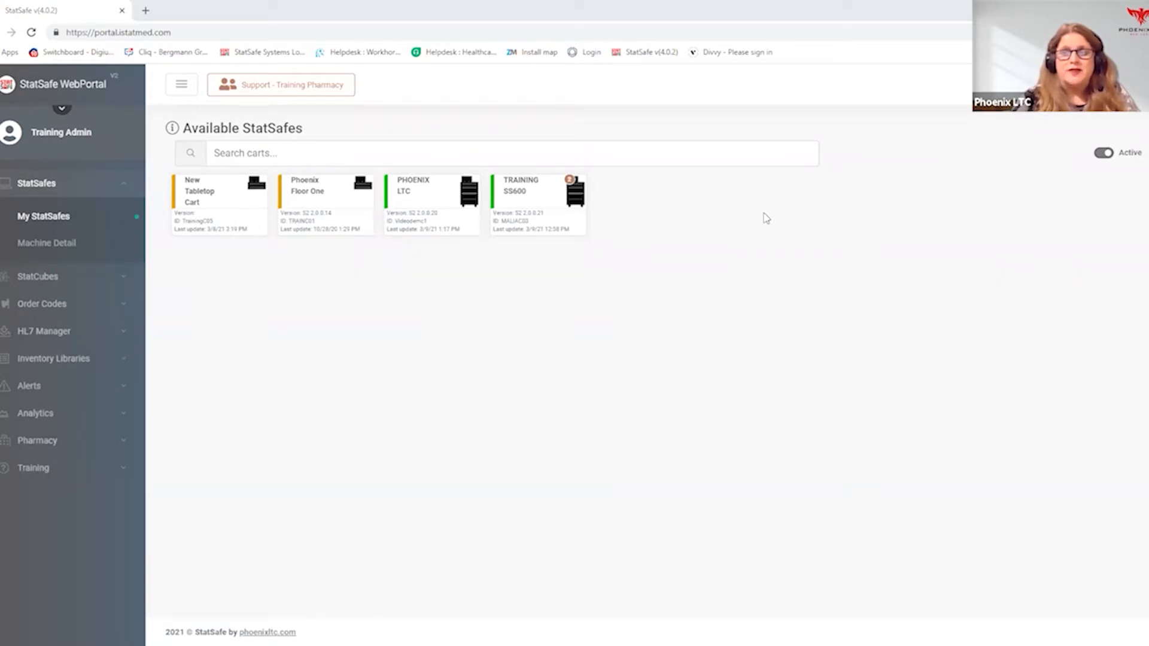
click(223, 200)
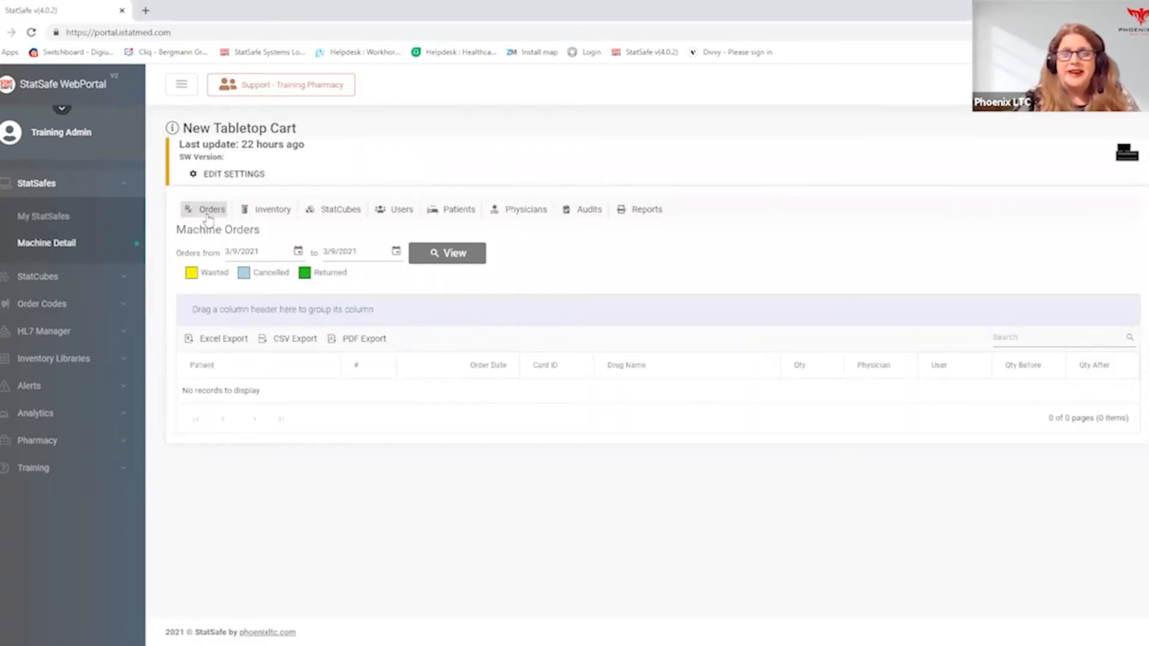
click(276, 216)
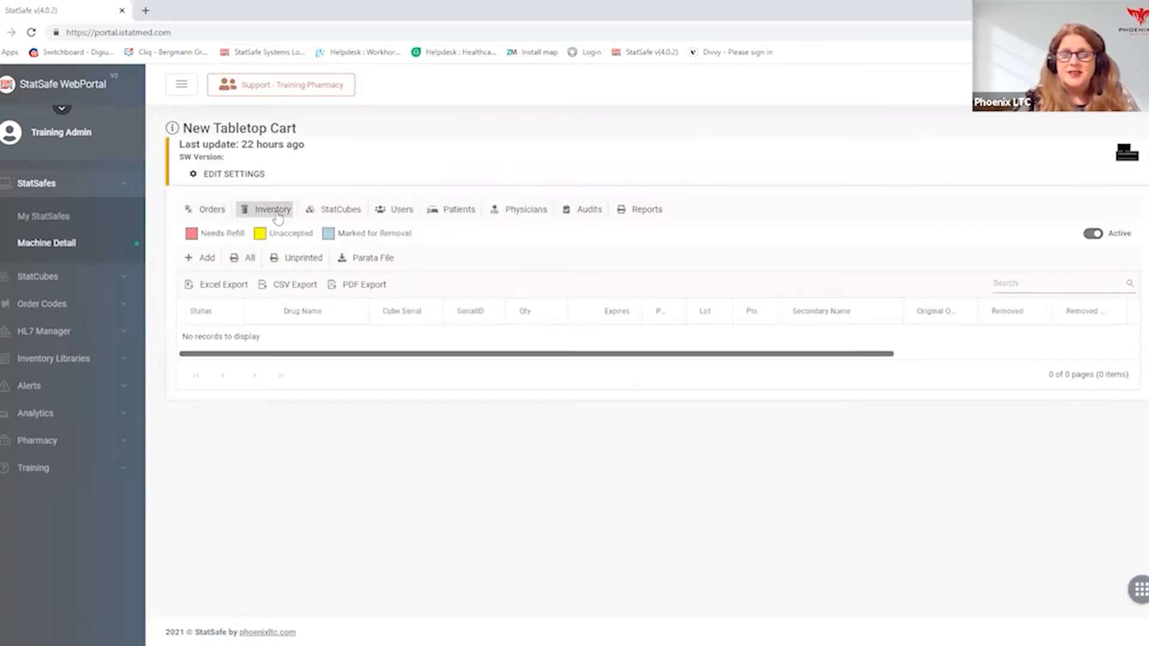
click(400, 212)
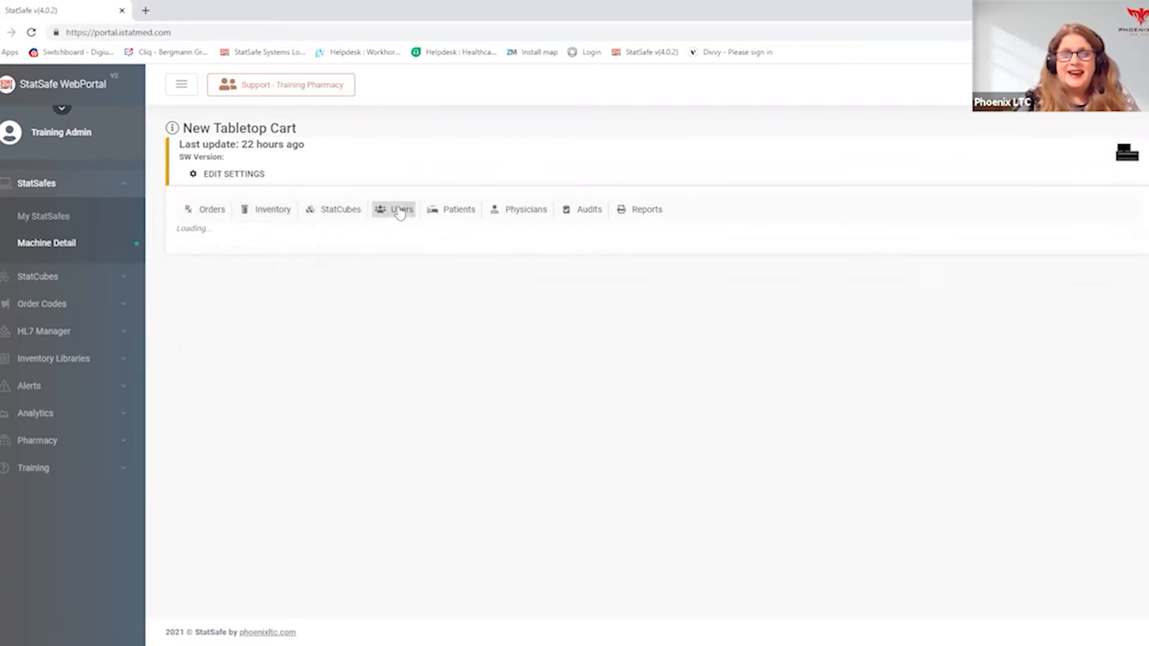
click(448, 213)
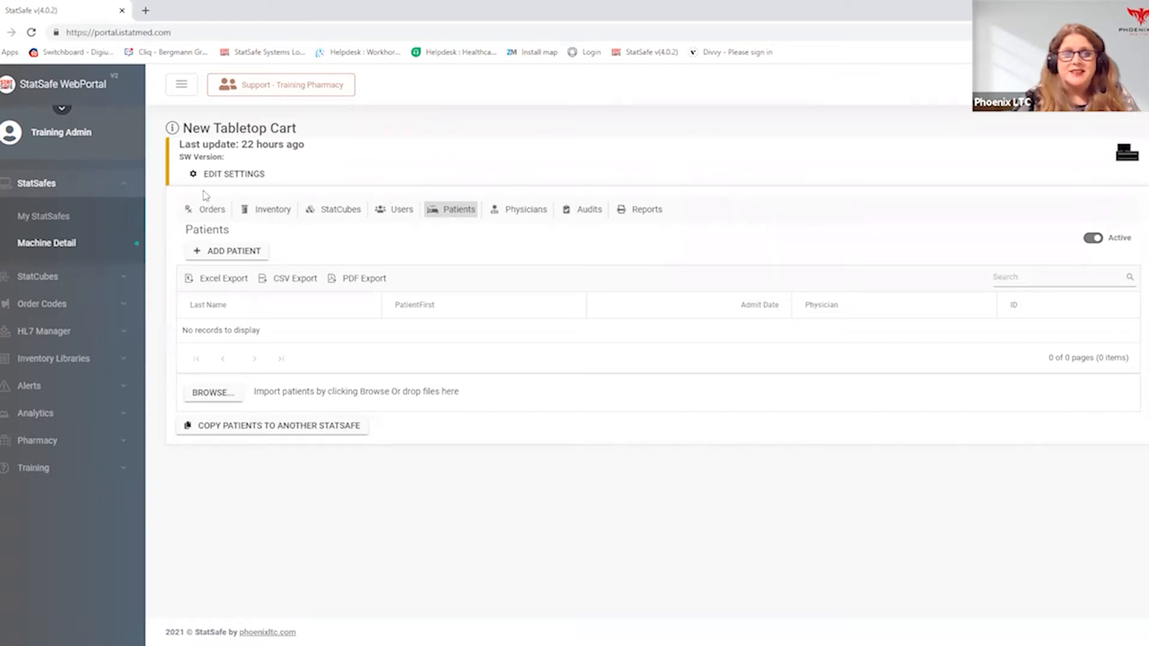
- List the inactive StatSafes and examine the Phoenix Floor 2 Cart's inventory, patients, users and reports
click(53, 217)
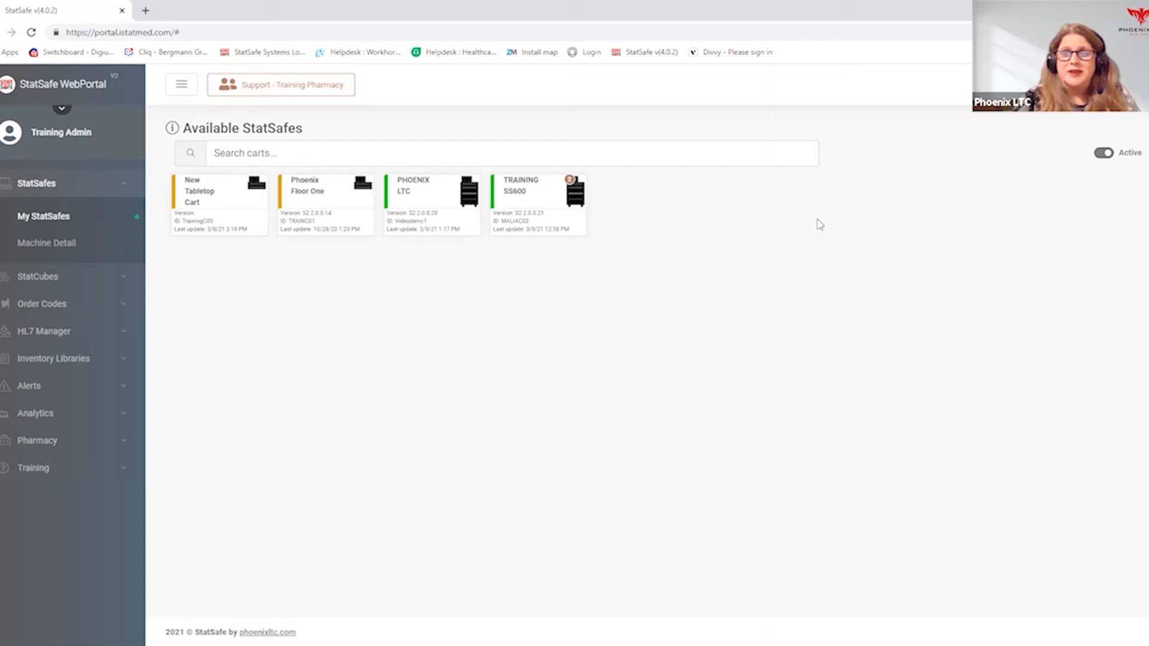
click(1104, 154)
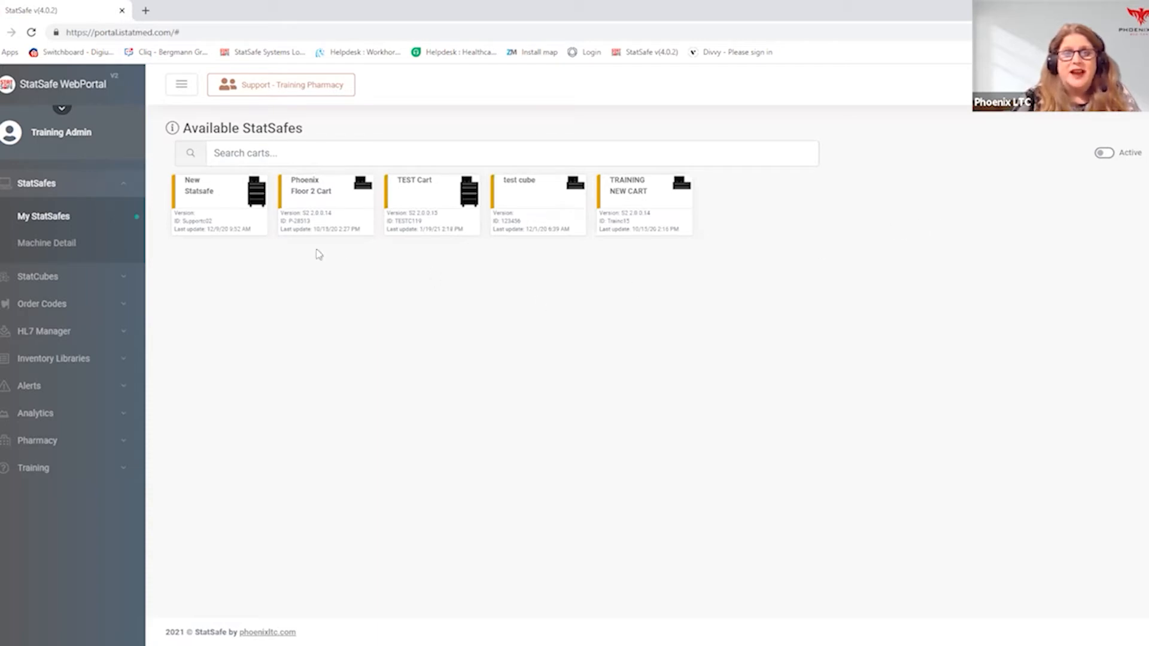
click(318, 200)
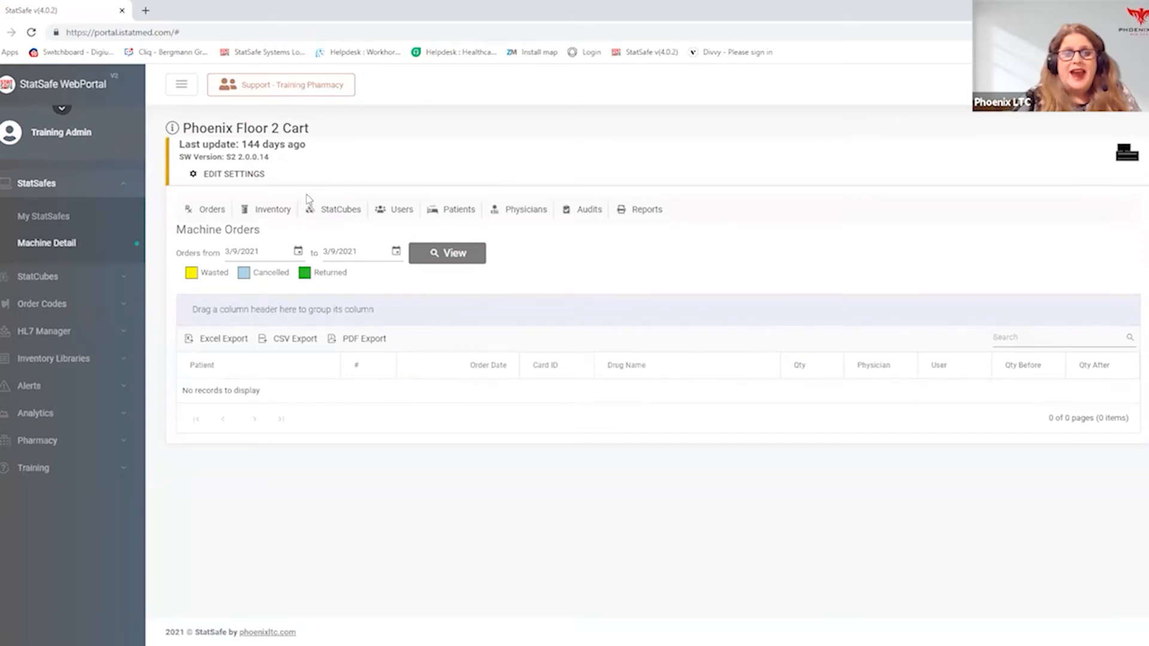
click(274, 214)
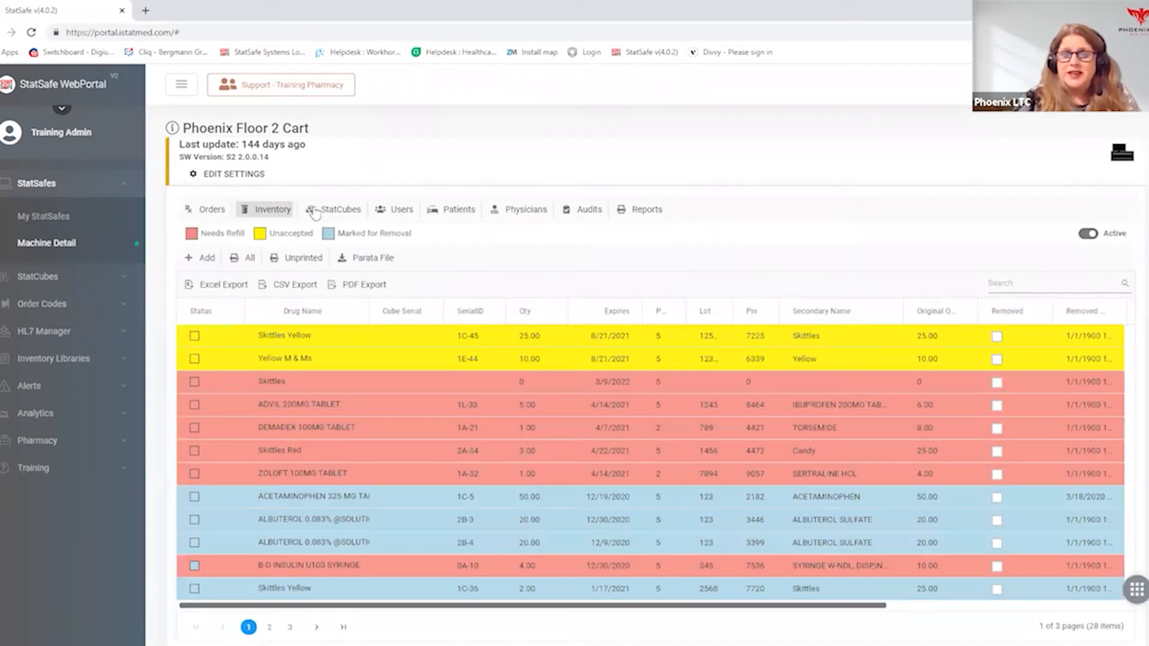
click(463, 210)
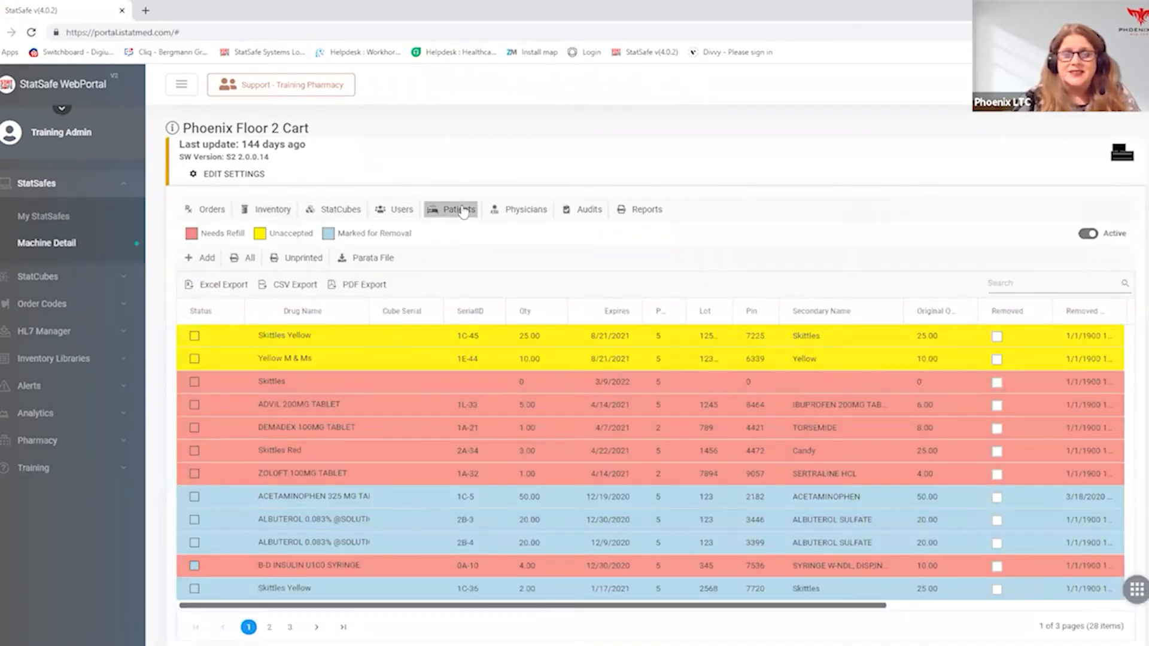
click(400, 211)
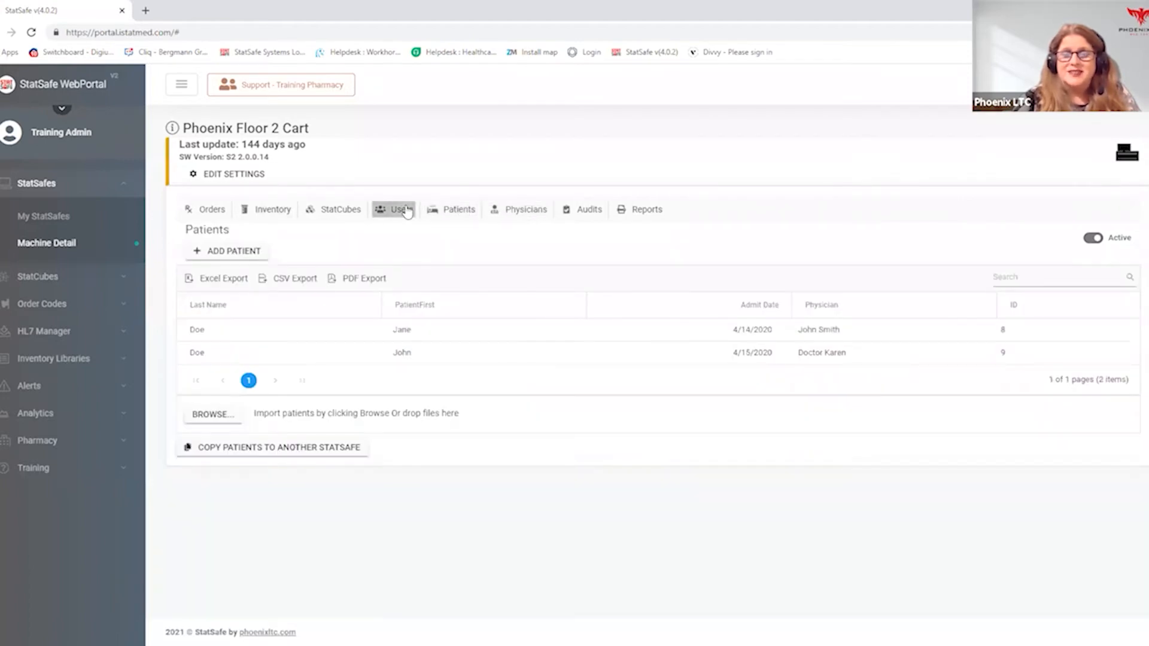
click(642, 215)
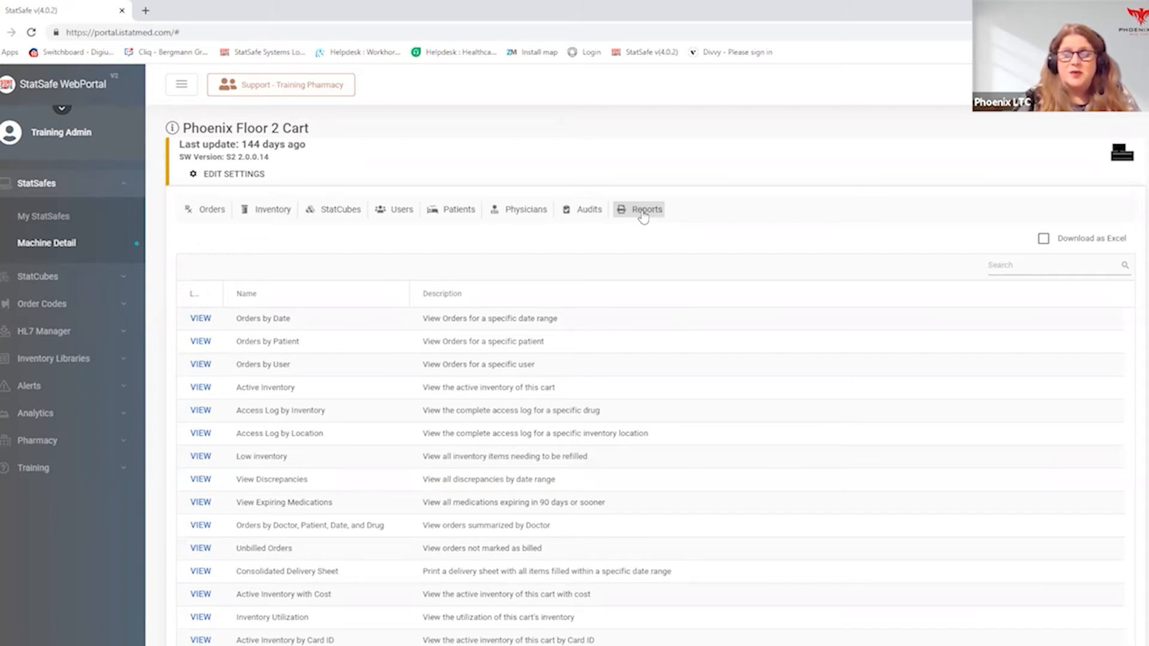
- Go back to the active StatSafes and check the New Tabletop Cart's inventory and users
click(61, 212)
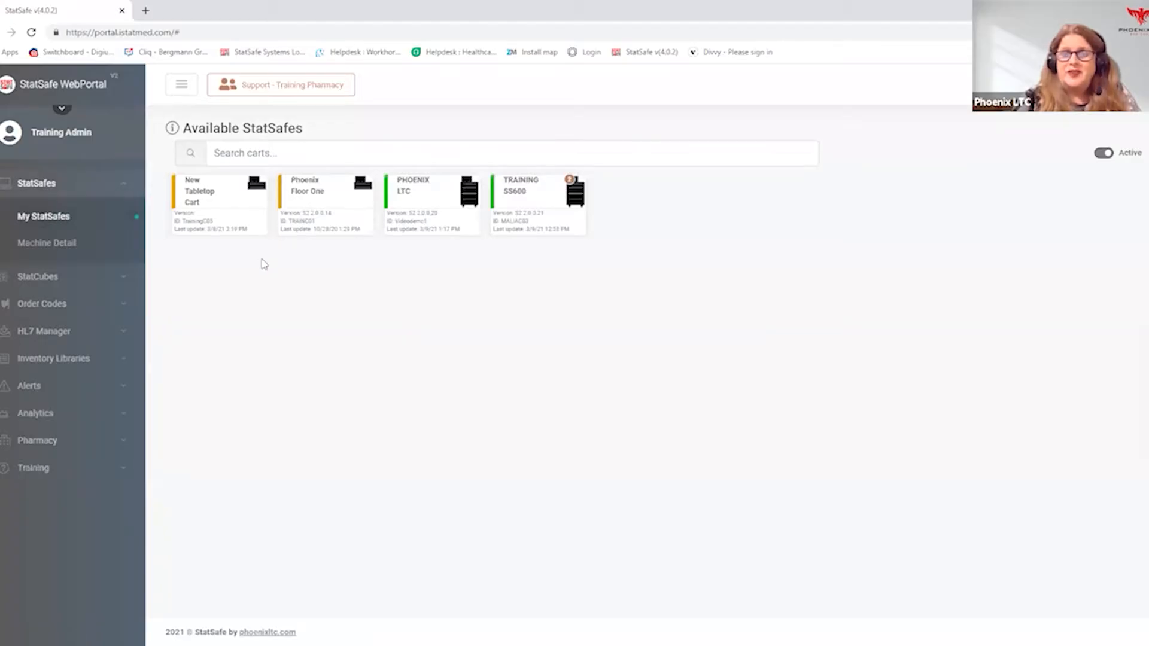
click(227, 207)
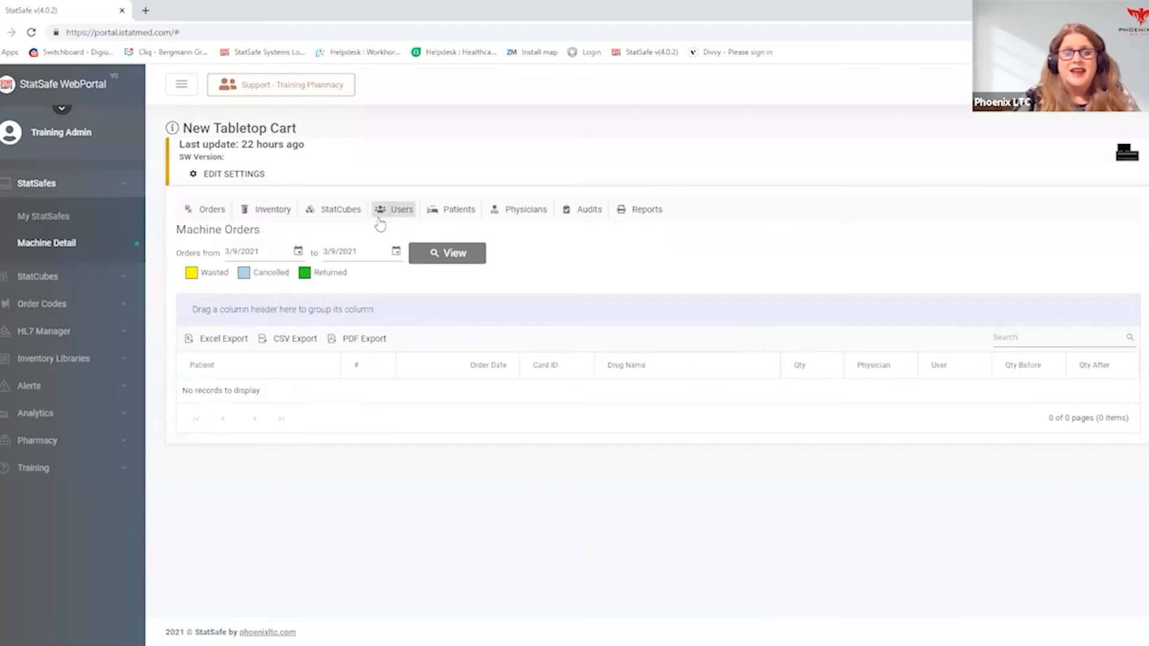
click(268, 215)
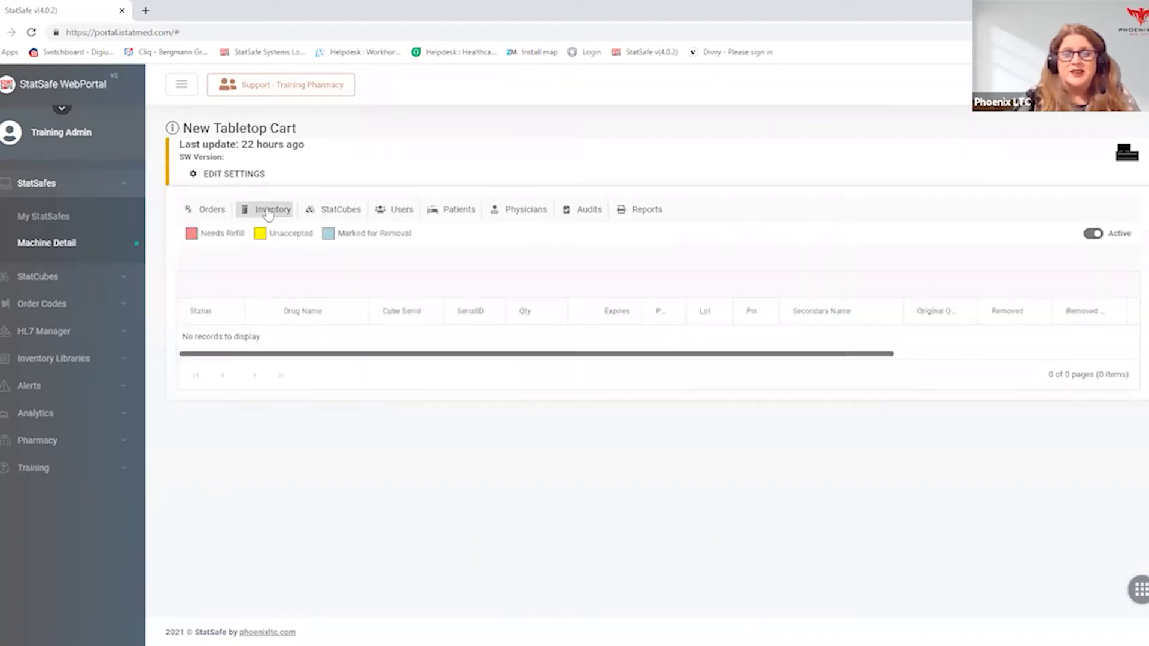
click(398, 214)
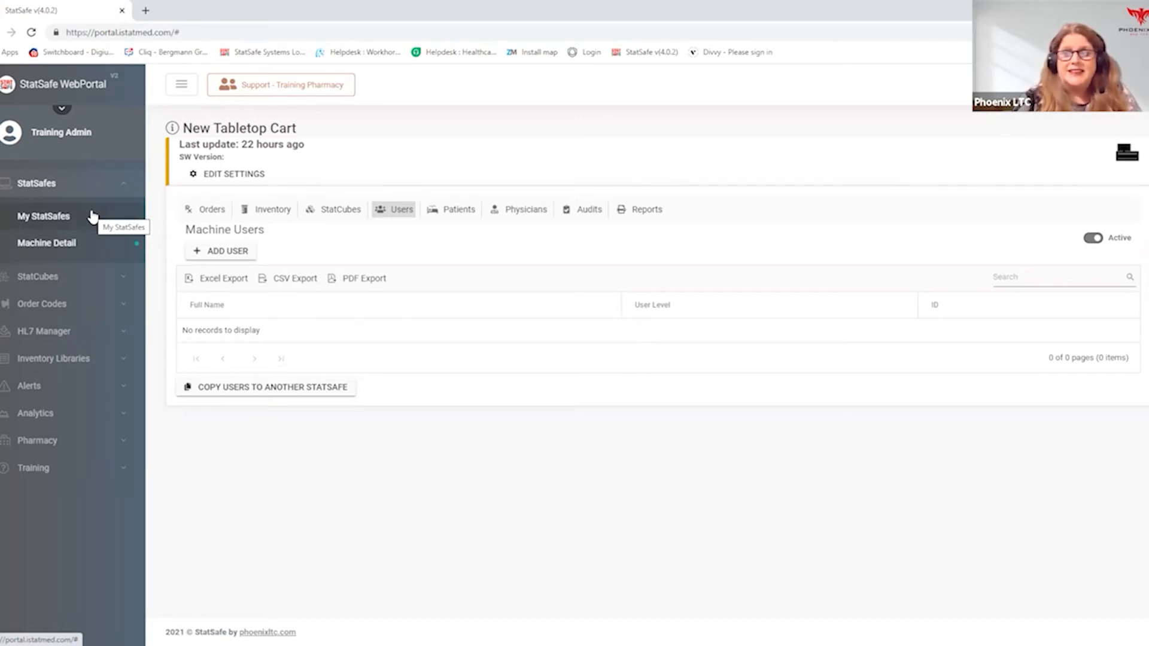
- Open the Phoenix Floor One cart from the available StatSafes and view its inventory
click(52, 217)
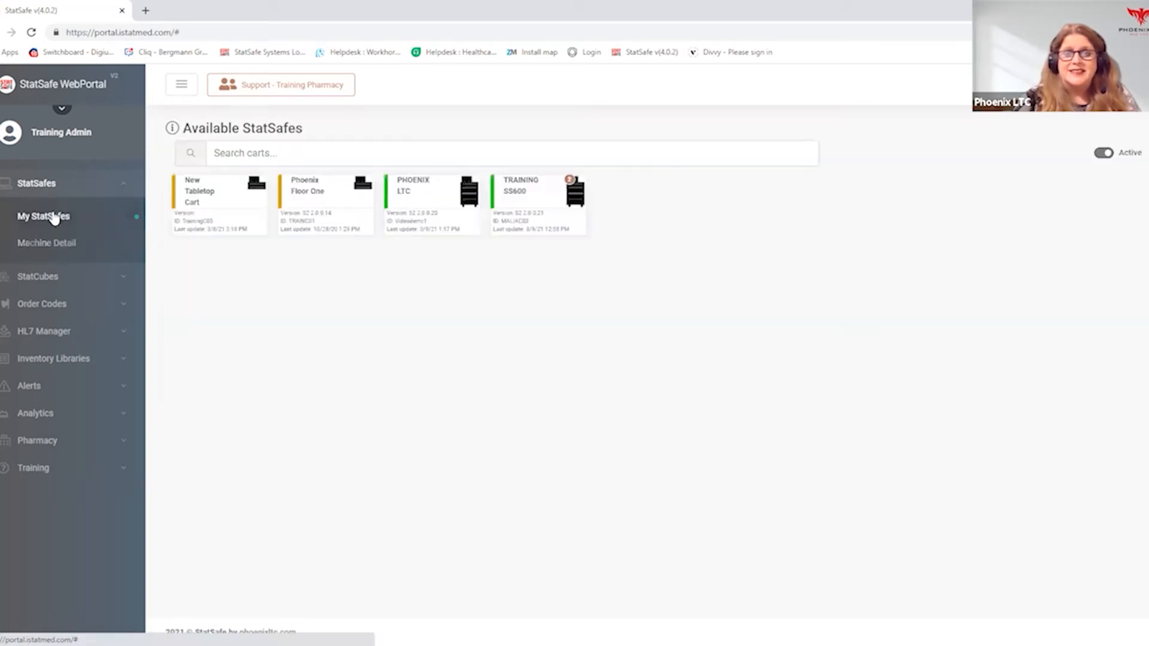
click(331, 202)
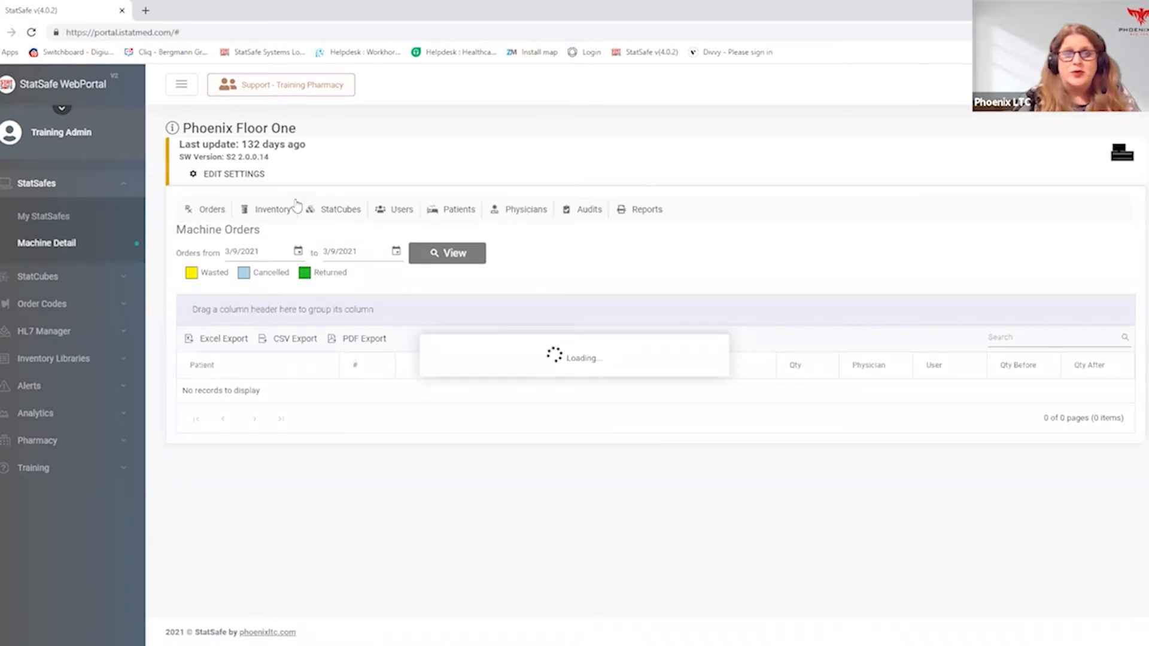
click(279, 211)
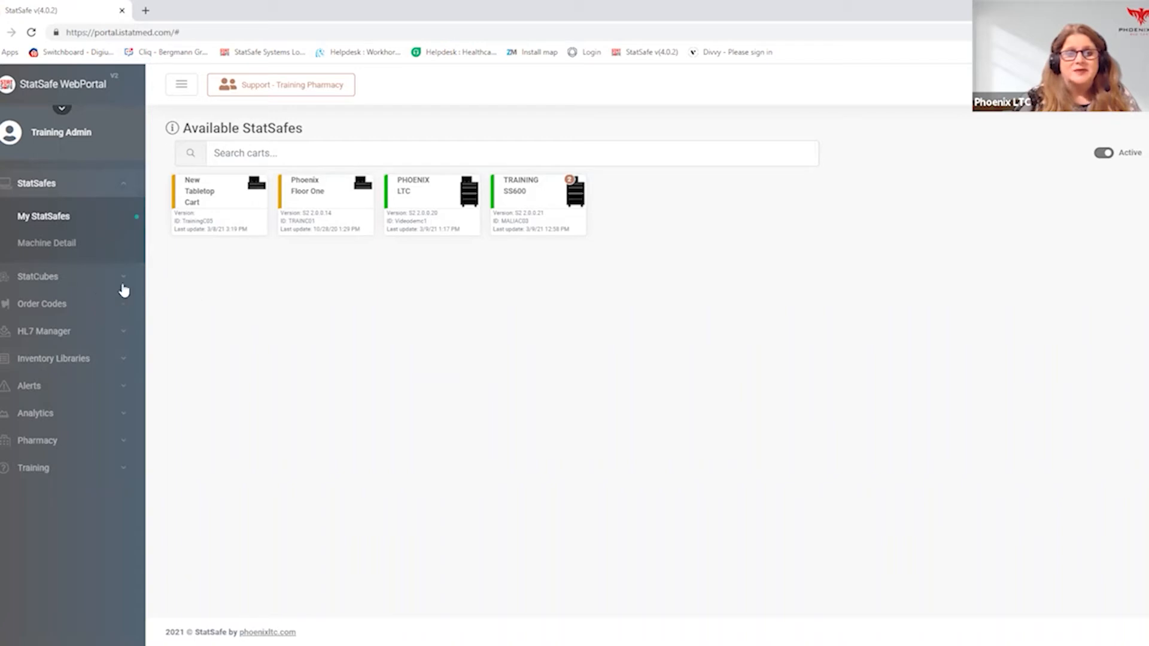
- Start adding a new starter list in the inventory libraries' starter list management
click(51, 358)
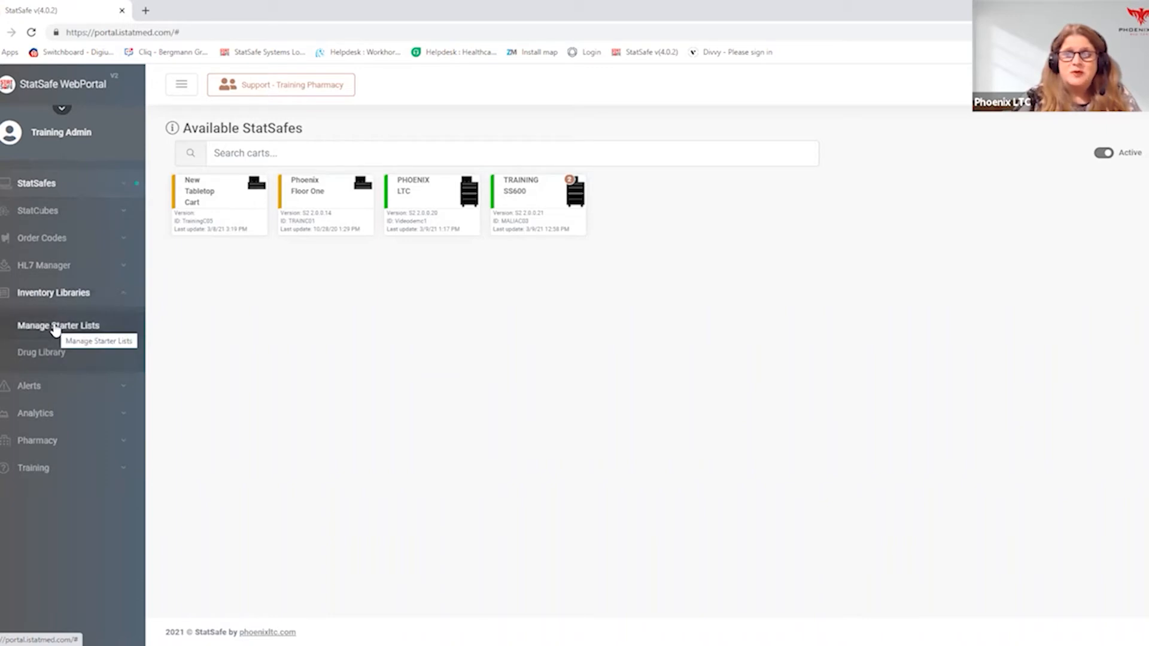
click(56, 328)
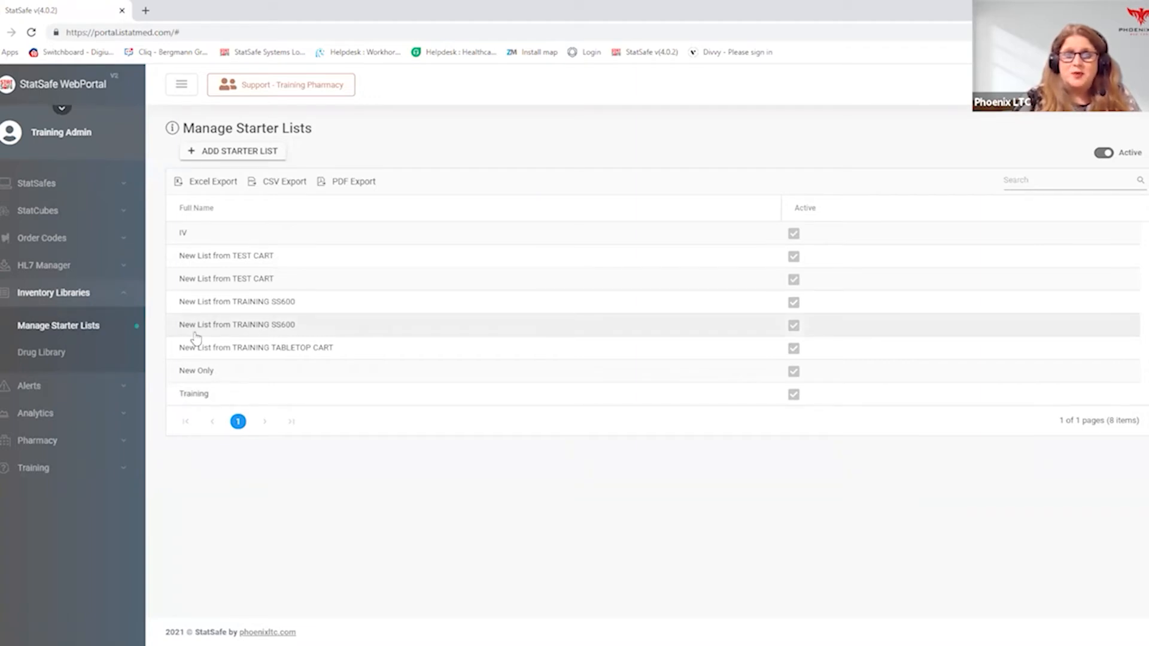
click(249, 156)
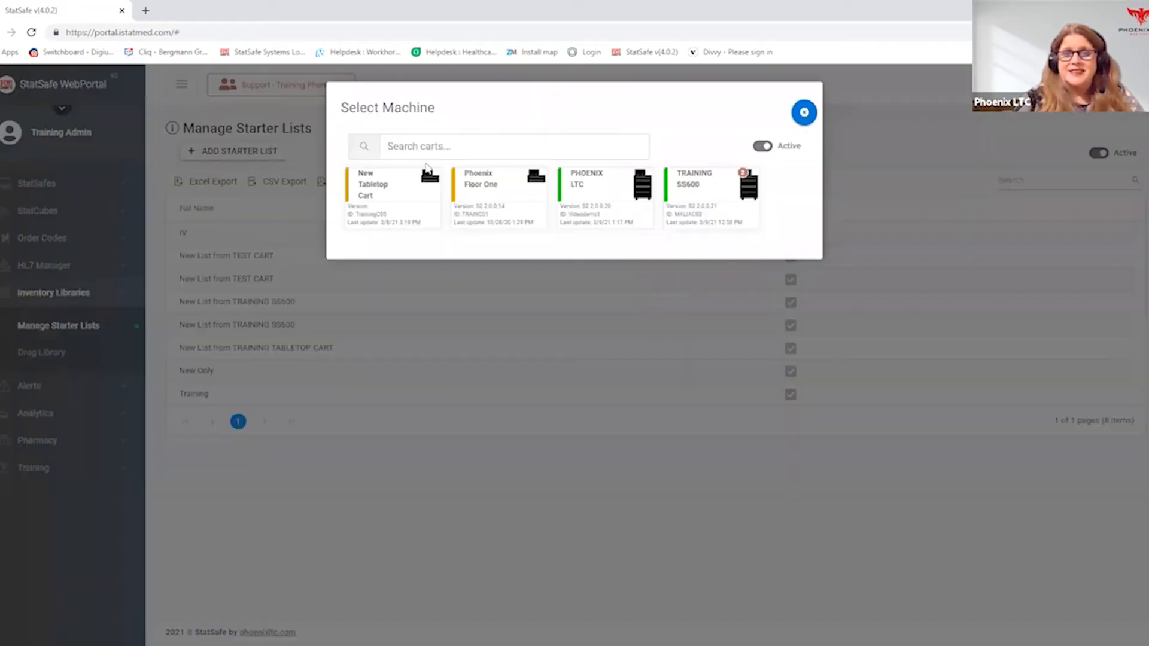
- Enter "New Cart Starter List" in the cart search of the machine selection
click(435, 146)
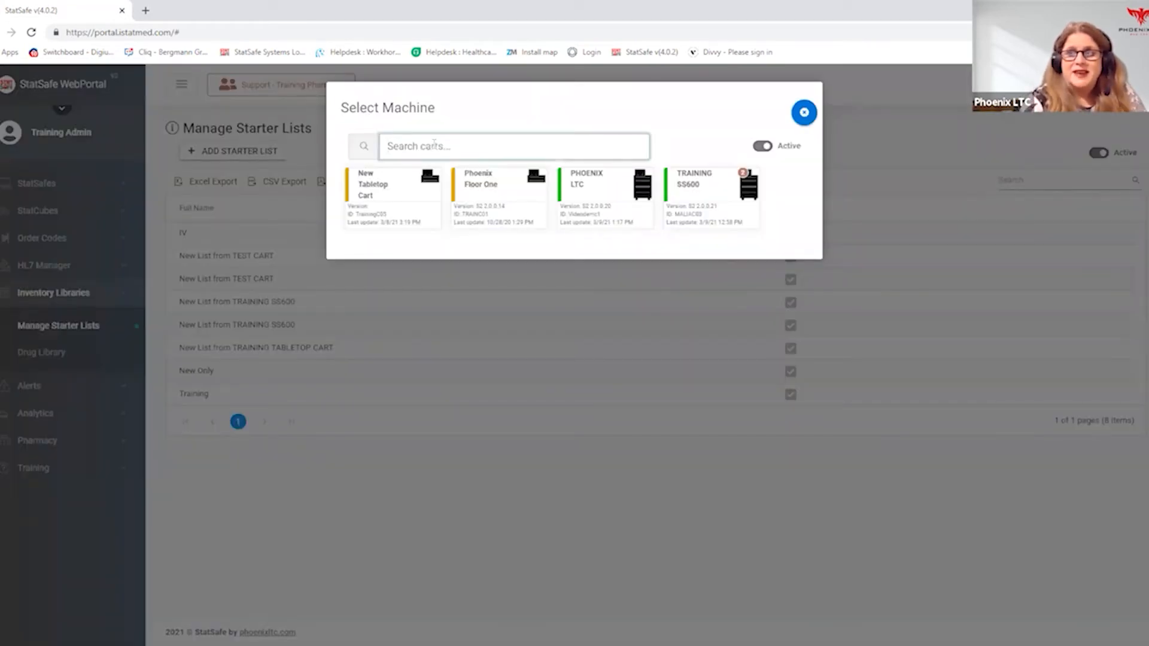
text(New )
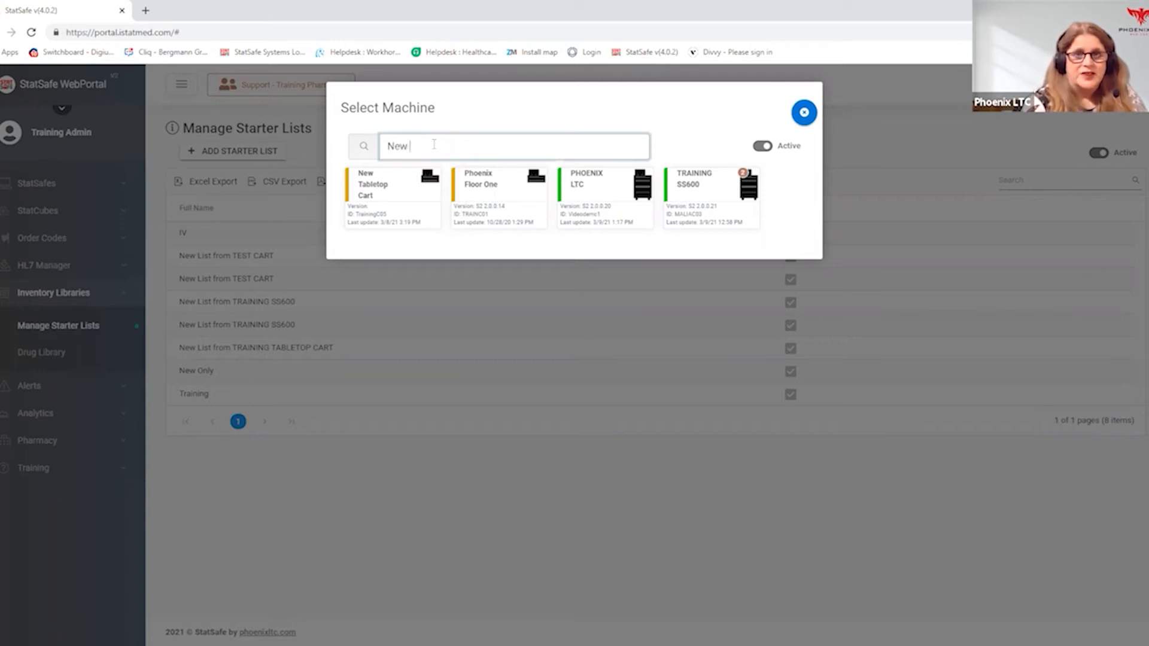
text(Cart)
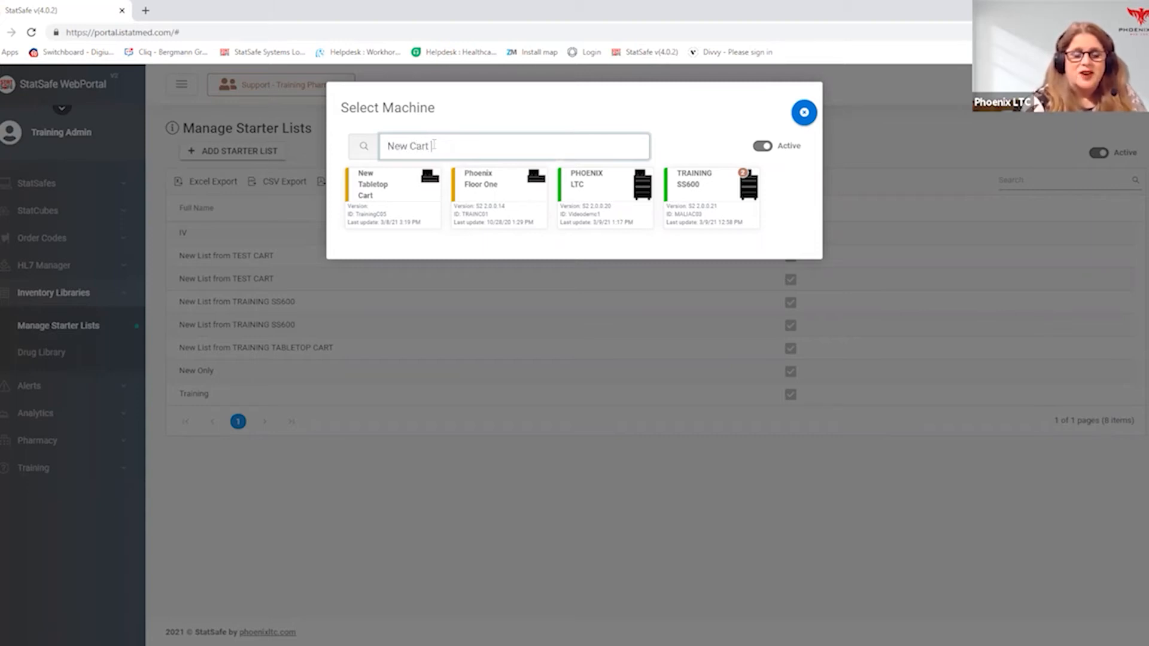
text( Starter)
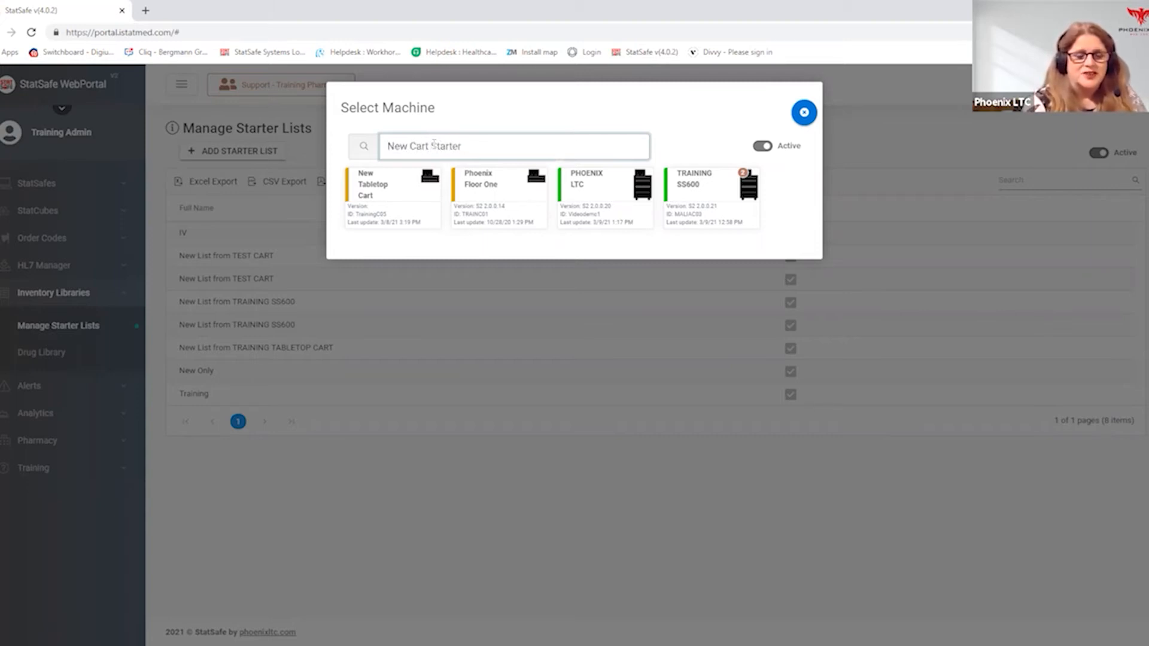
text( List)
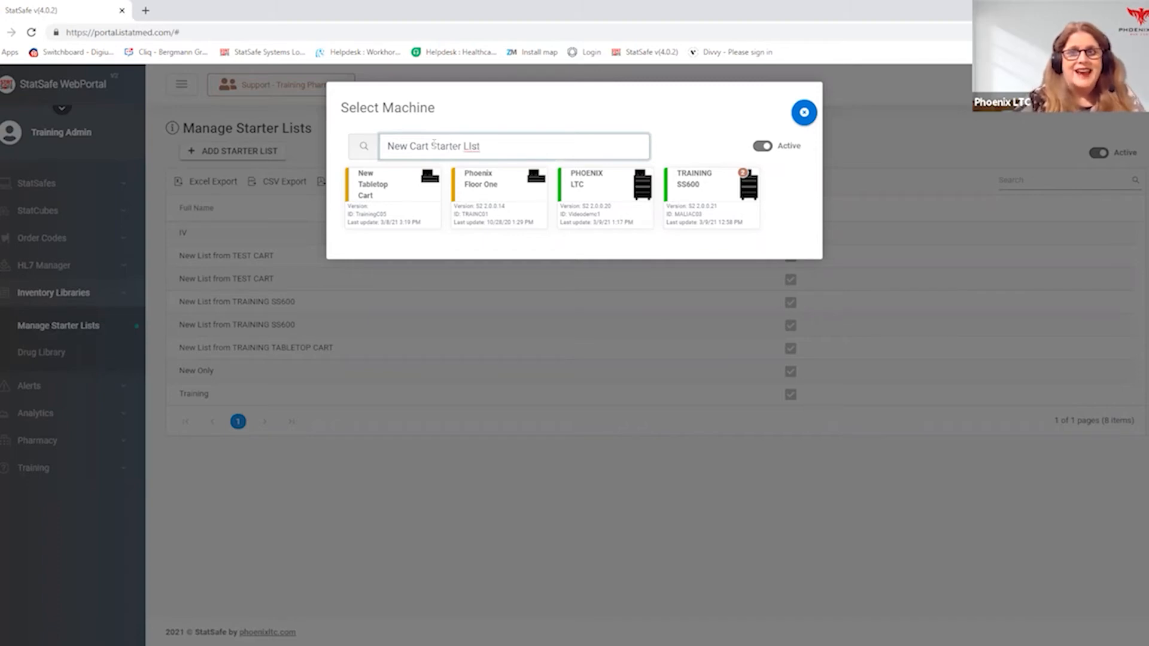
- Create a starter list from Phoenix Floor One without restricting it to new items, save it, and select the saved list
click(485, 199)
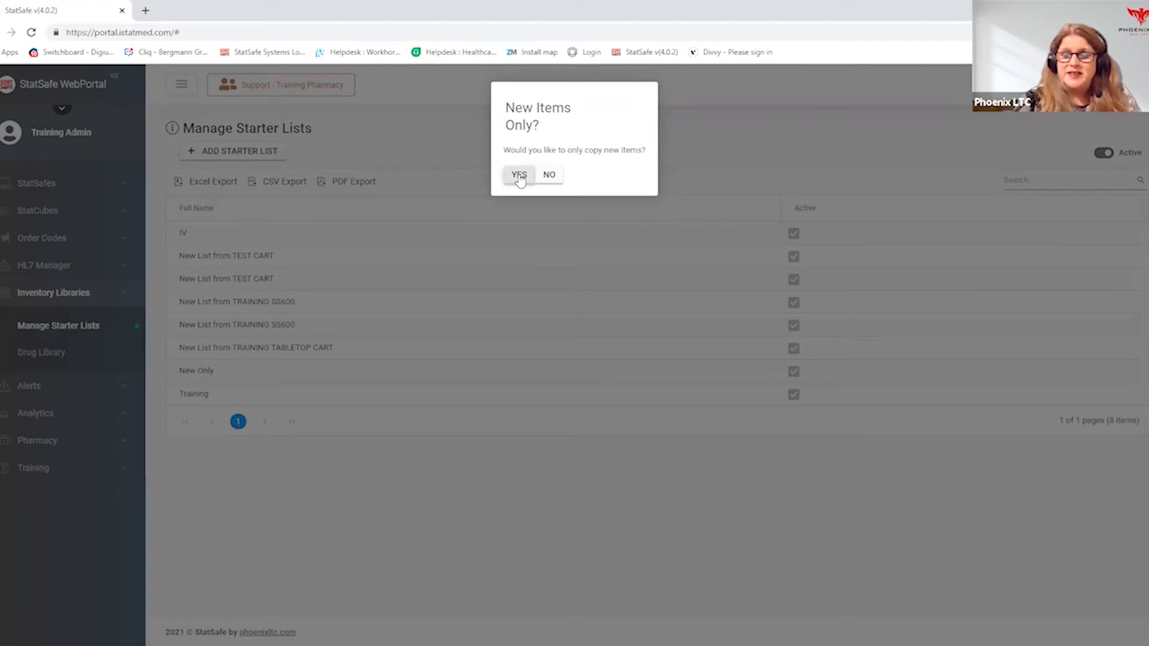
click(549, 175)
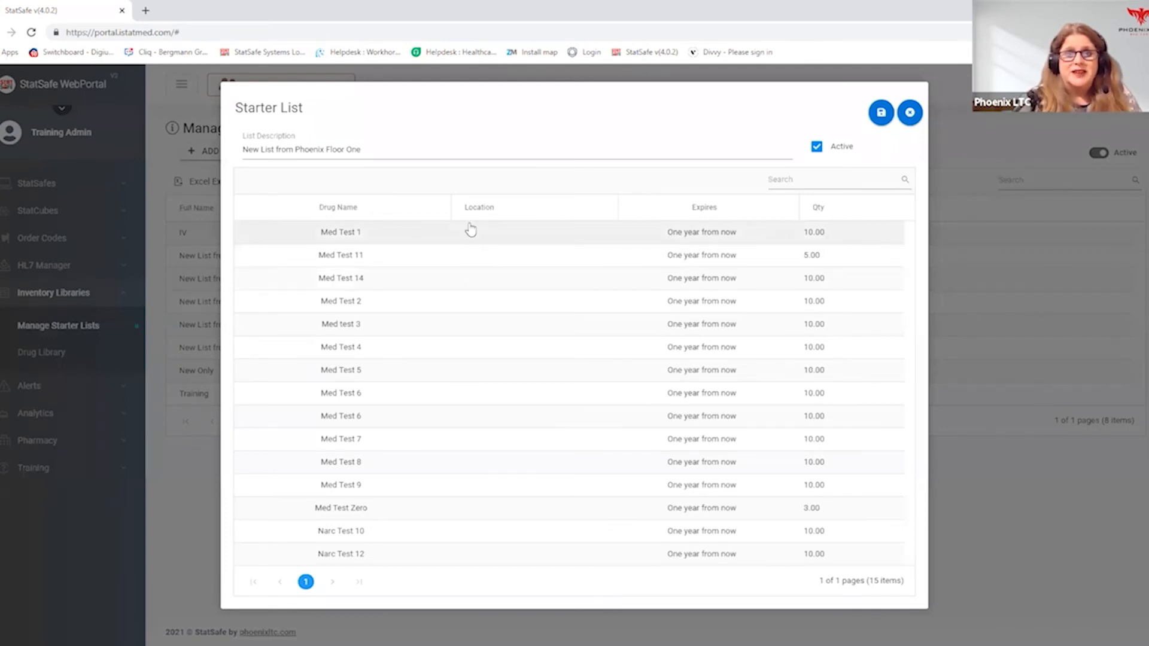
click(881, 114)
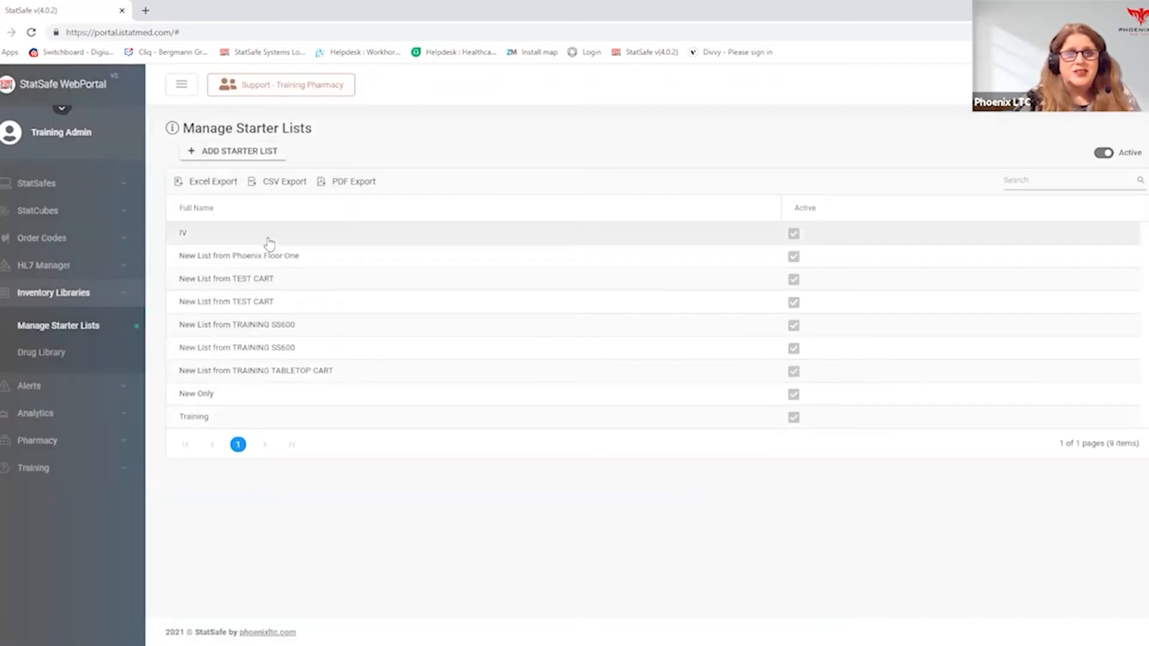
click(297, 259)
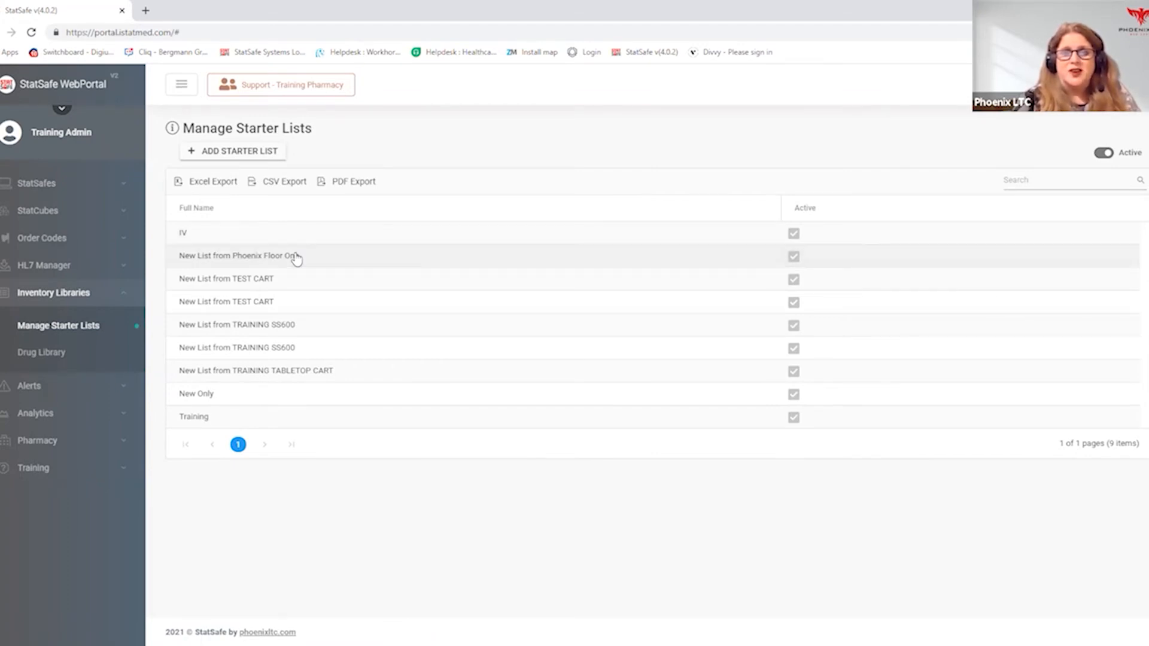
- Open the New List from Phoenix Floor One starter list, review its Med Test 1 item without changes, and save the list
double_click(270, 262)
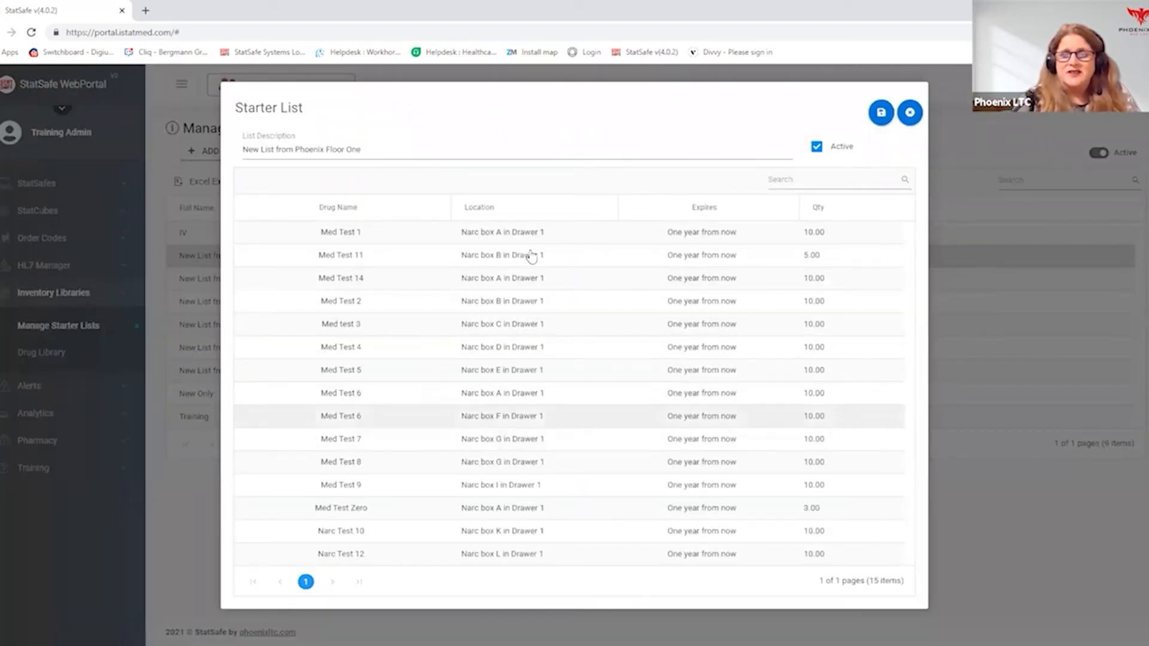
double_click(522, 235)
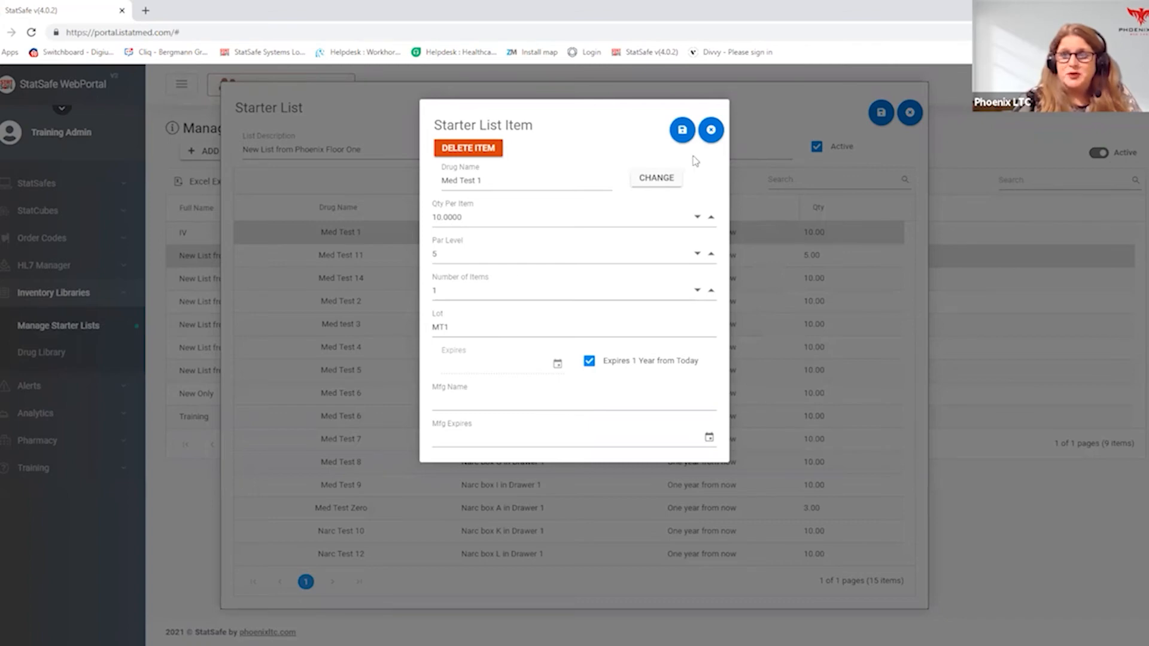
click(712, 130)
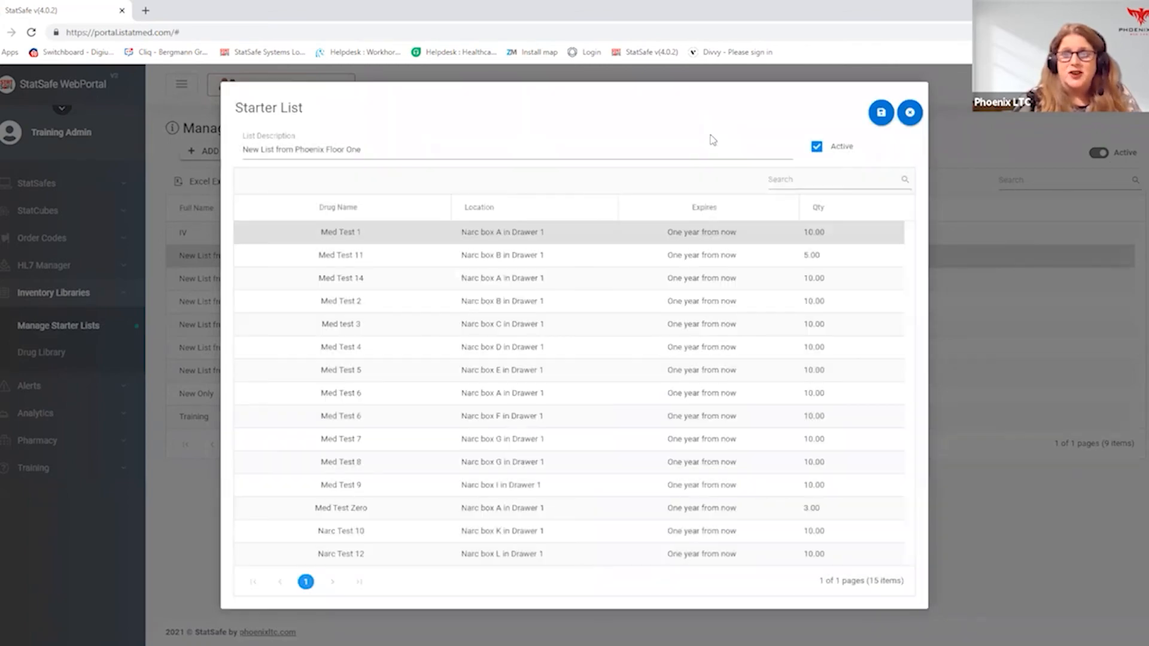
click(884, 115)
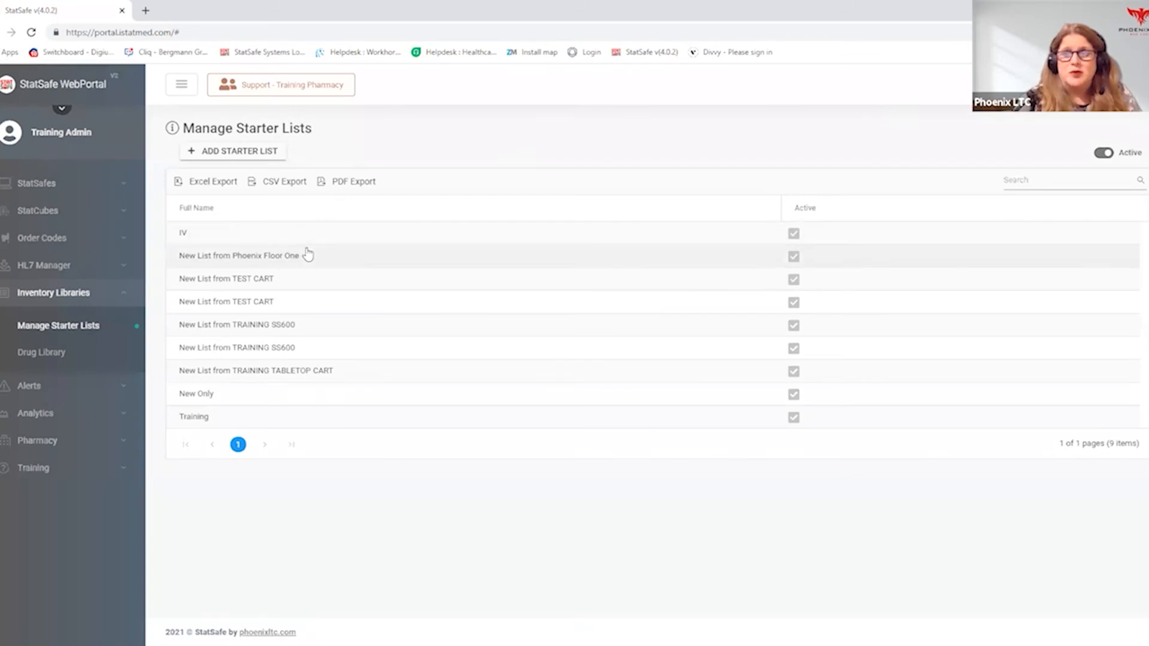
- Open the New Tabletop Cart from the available StatSafes and check its inventory and orders
click(56, 182)
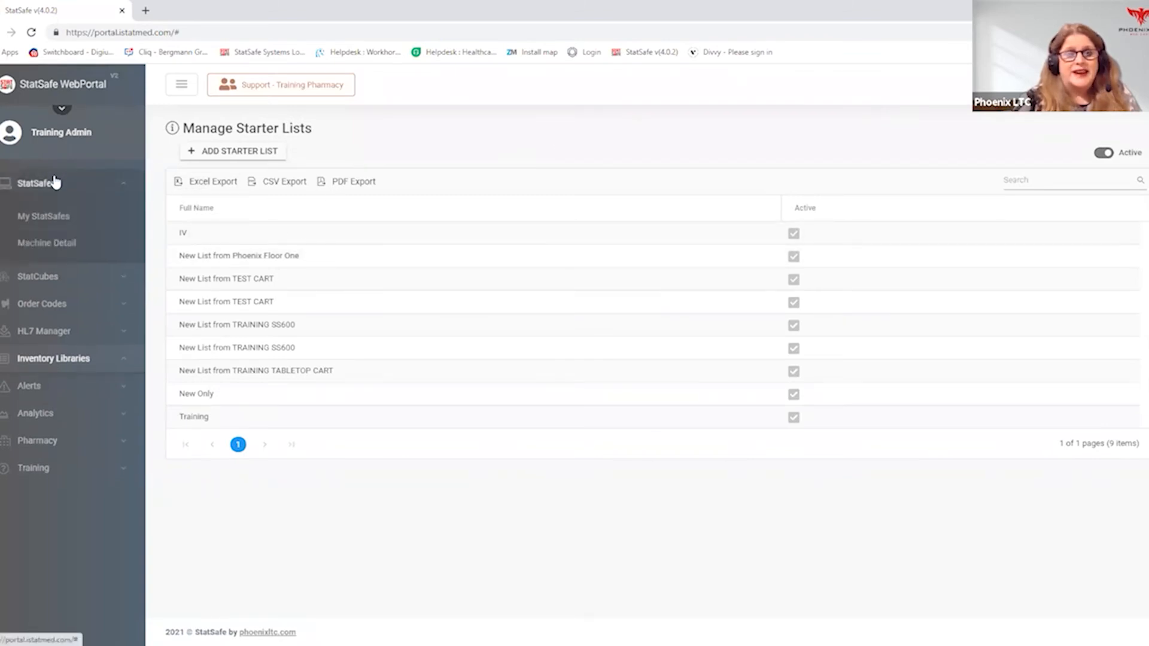
click(45, 218)
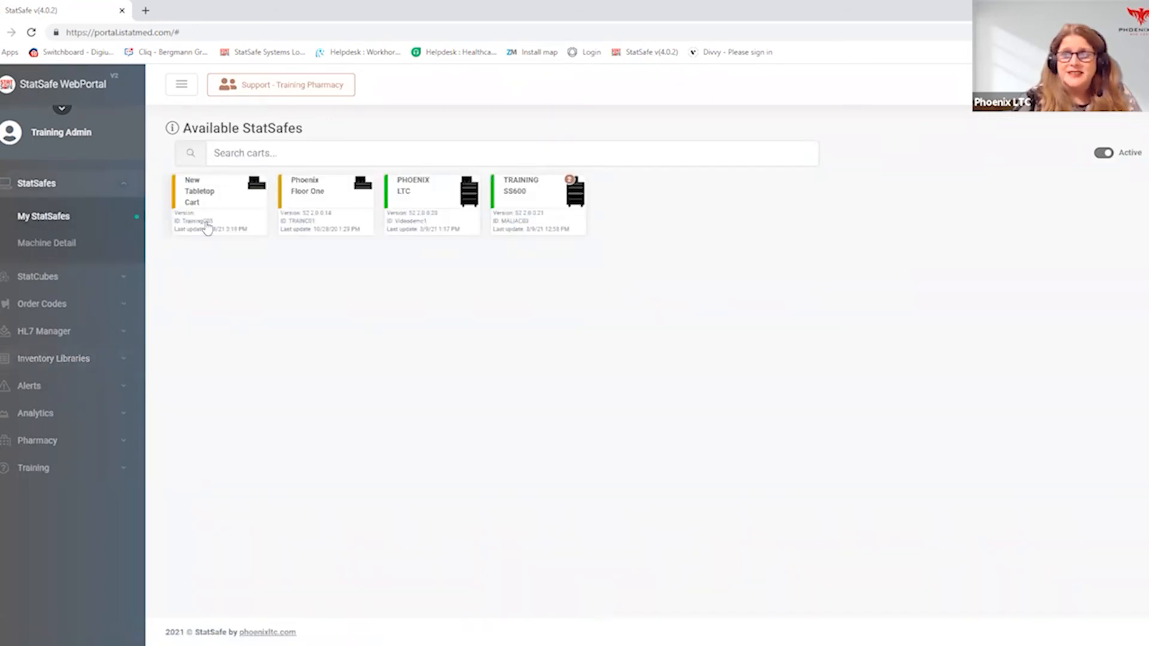
click(213, 204)
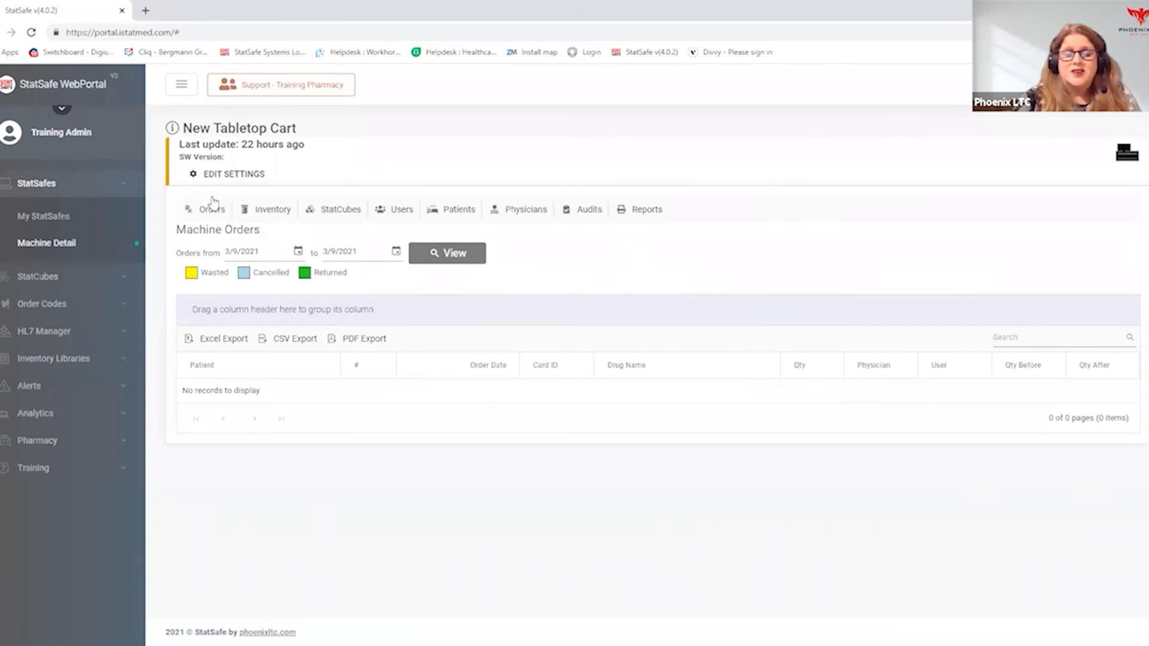
click(272, 215)
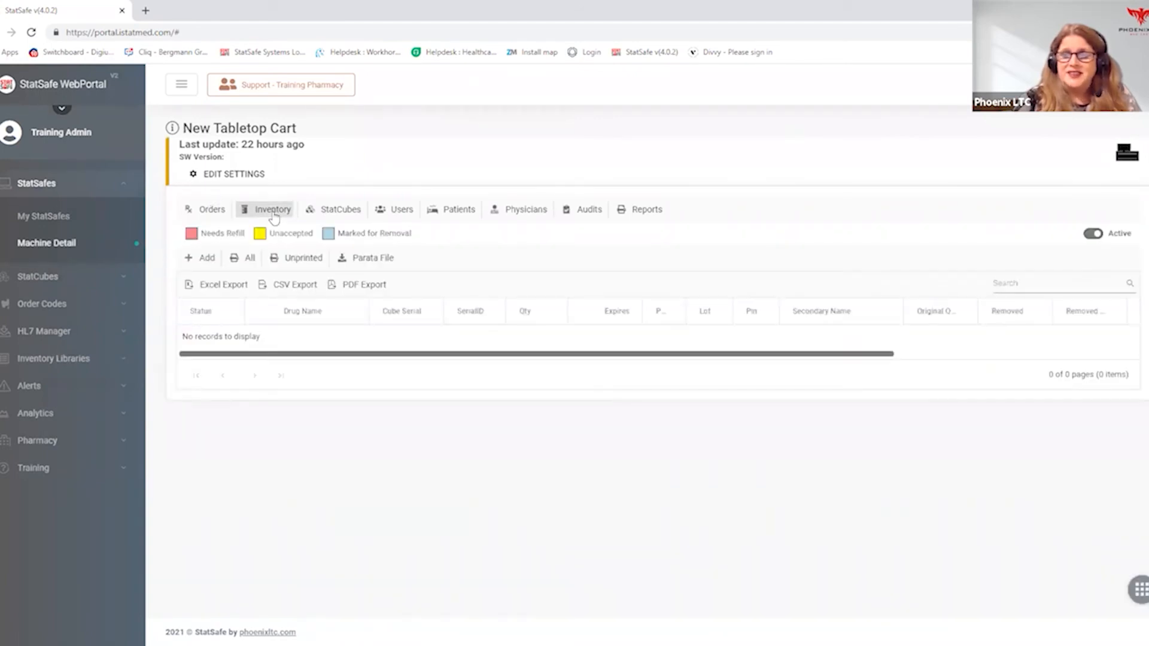
click(211, 207)
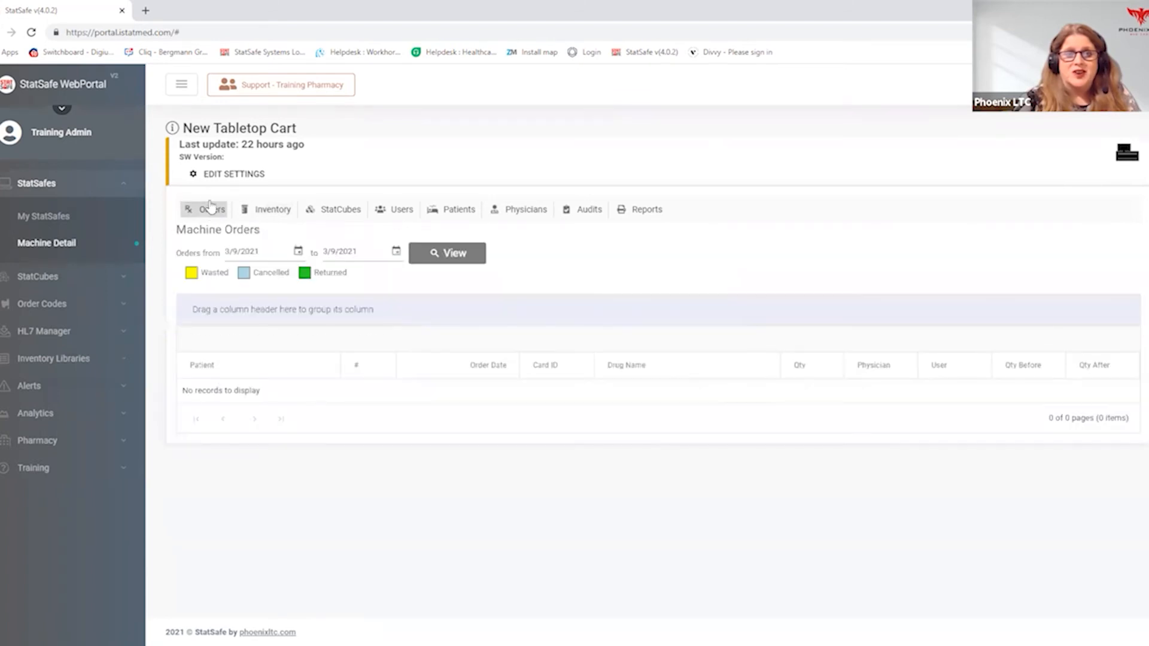
- Add inventory to the New Tabletop Cart from the New List from Phoenix Floor One starter list through the cart's settings
click(230, 174)
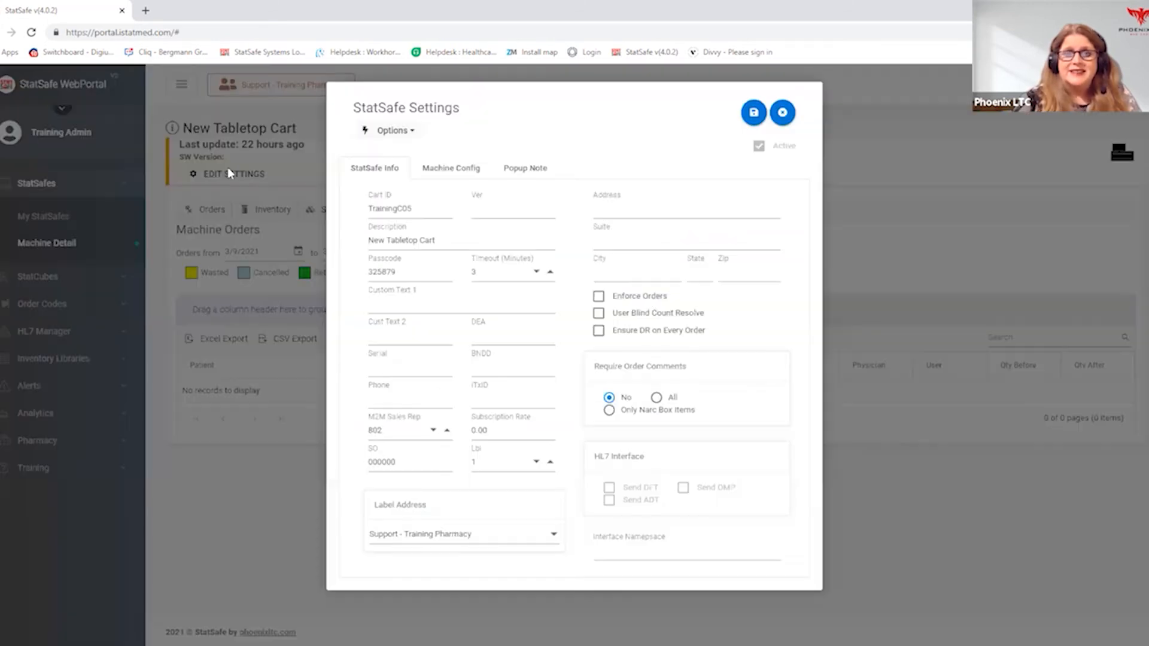
click(383, 132)
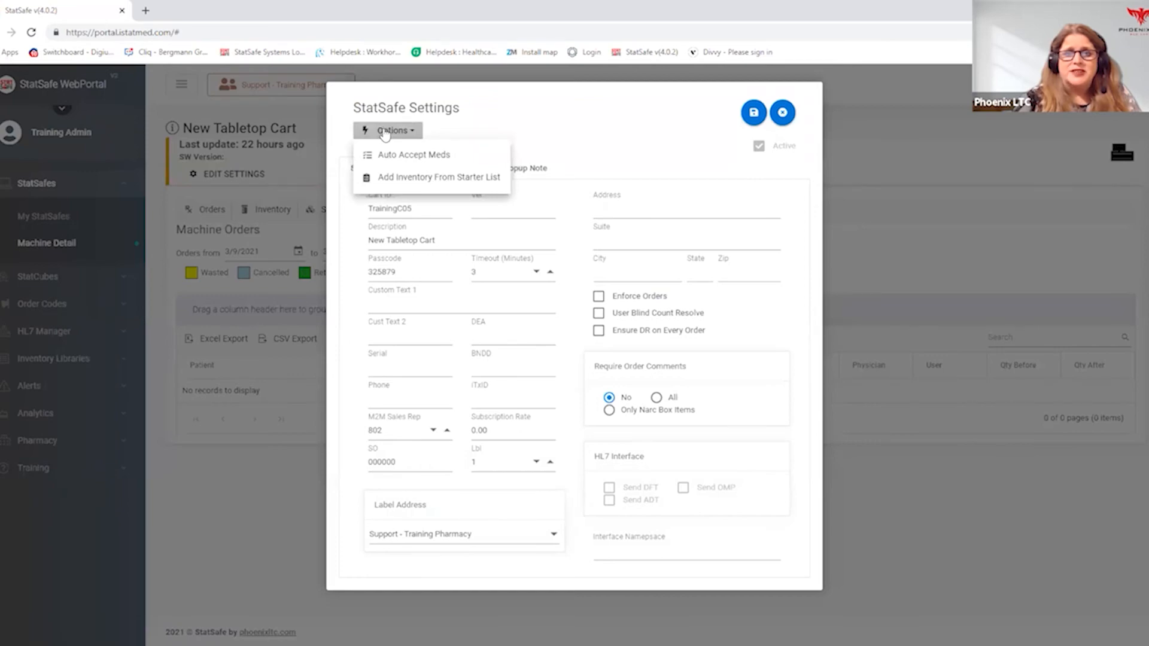
click(403, 178)
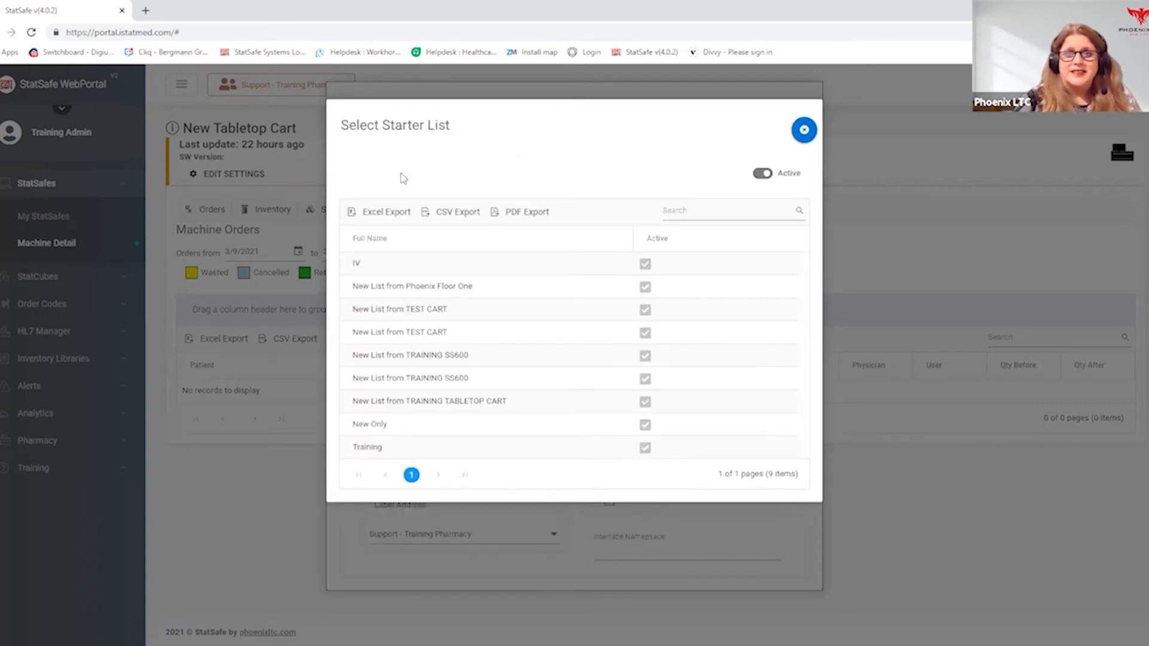
click(439, 288)
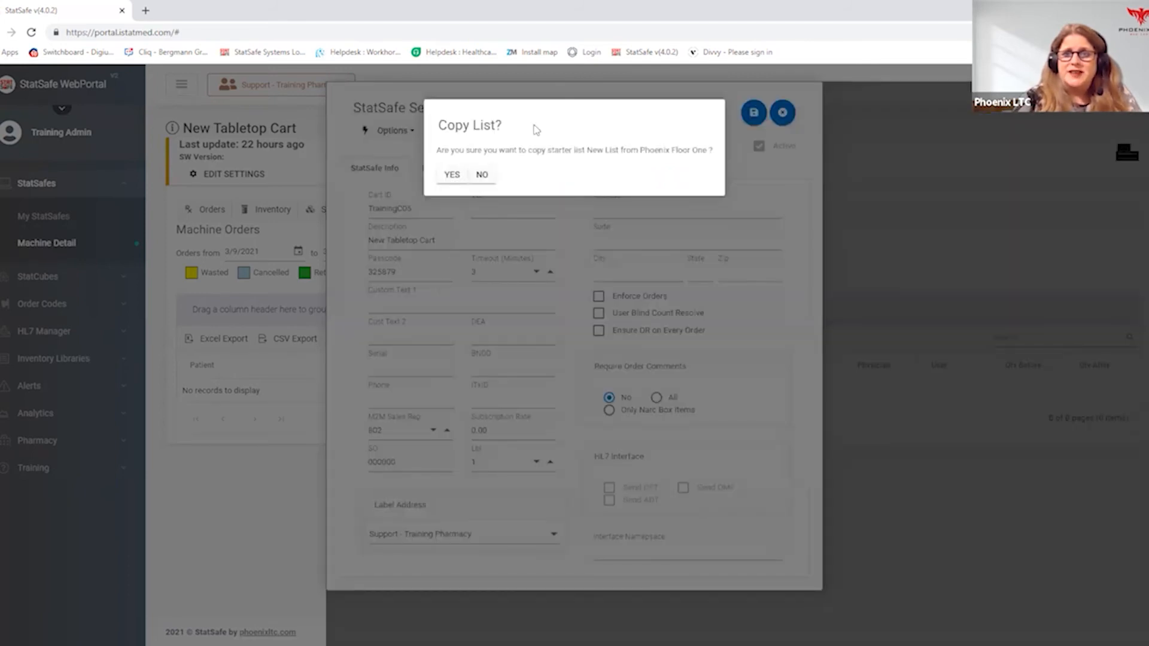
click(452, 173)
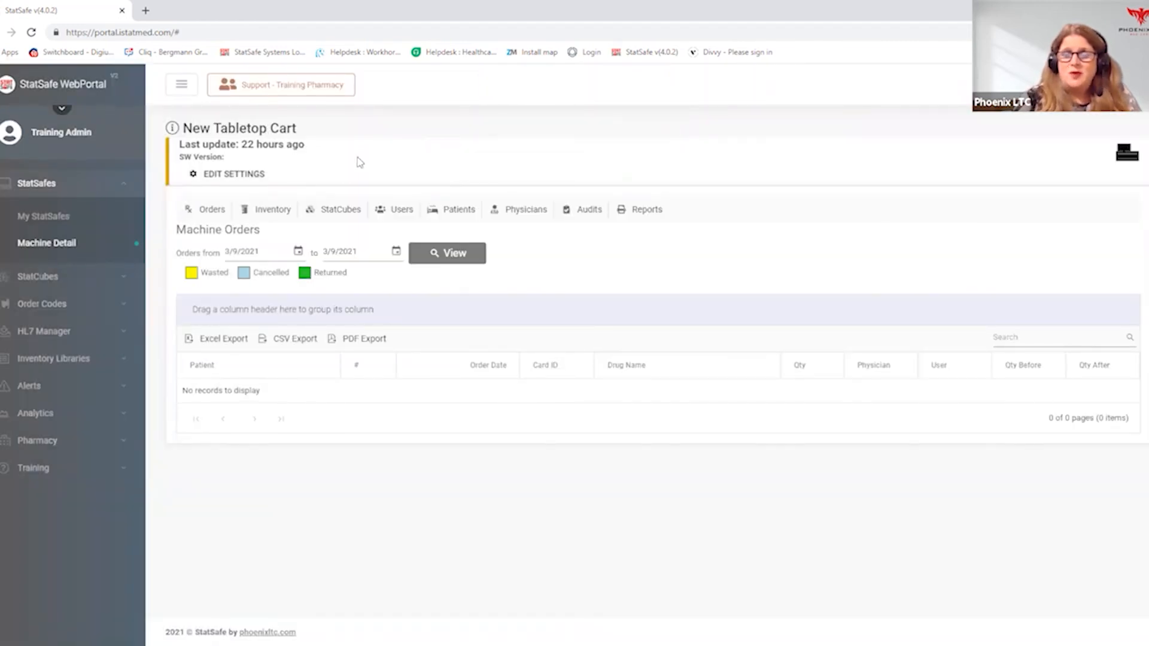
- View the New Tabletop Cart's inventory, examine the Med Test 1 item's details, and close them without changes
click(271, 213)
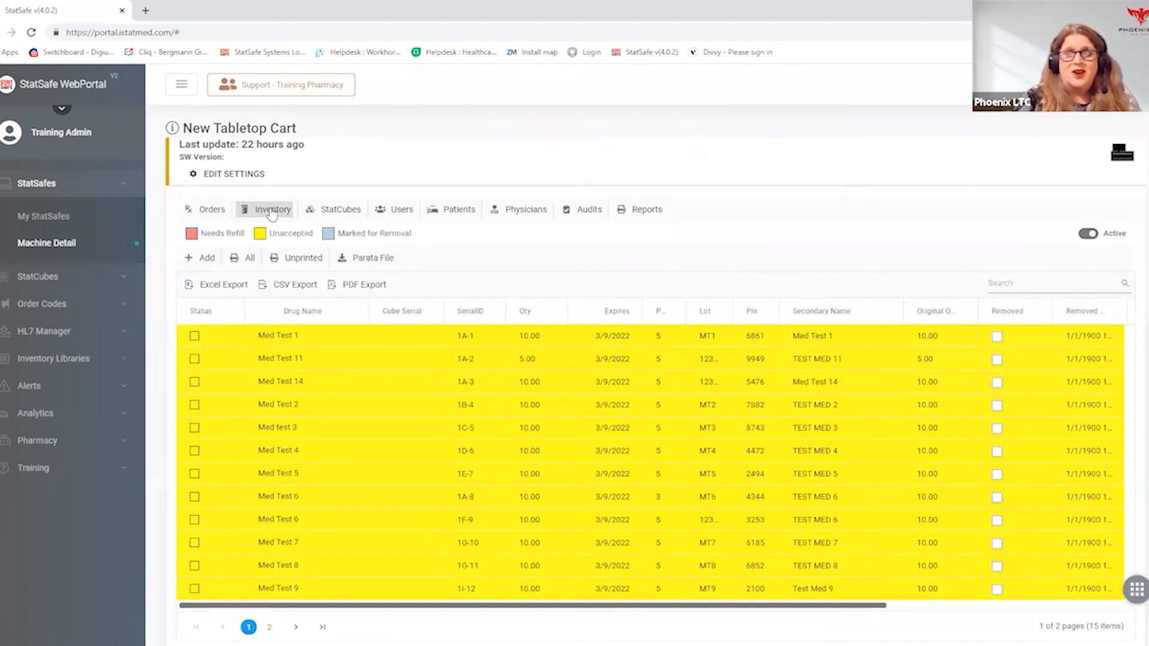
click(352, 337)
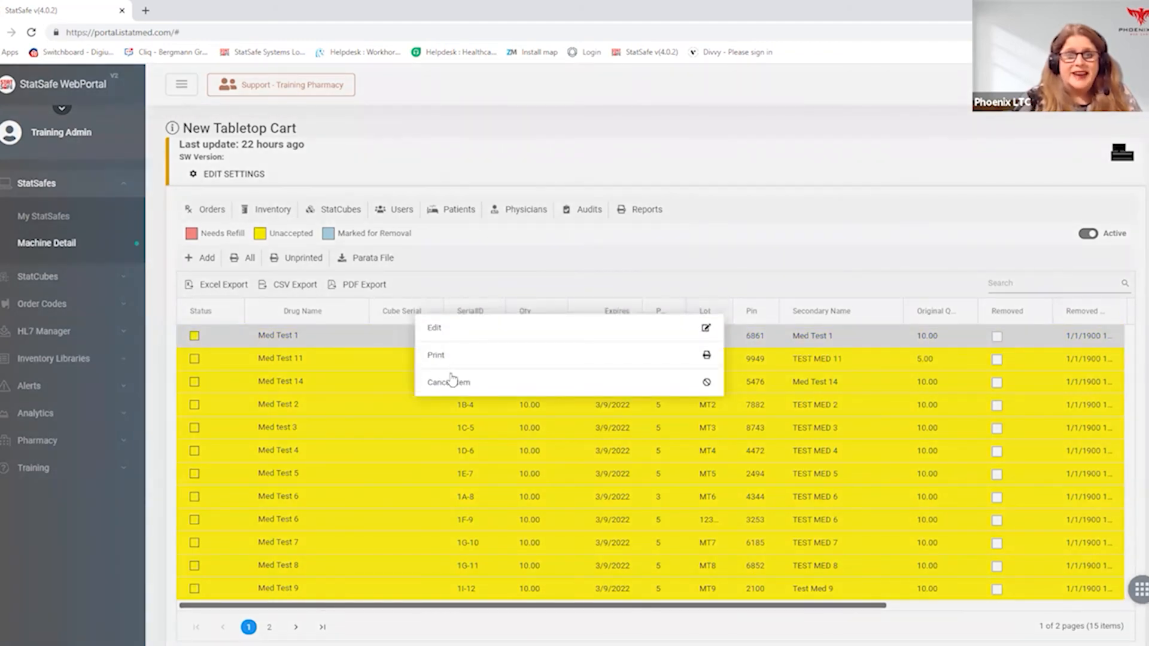
click(450, 332)
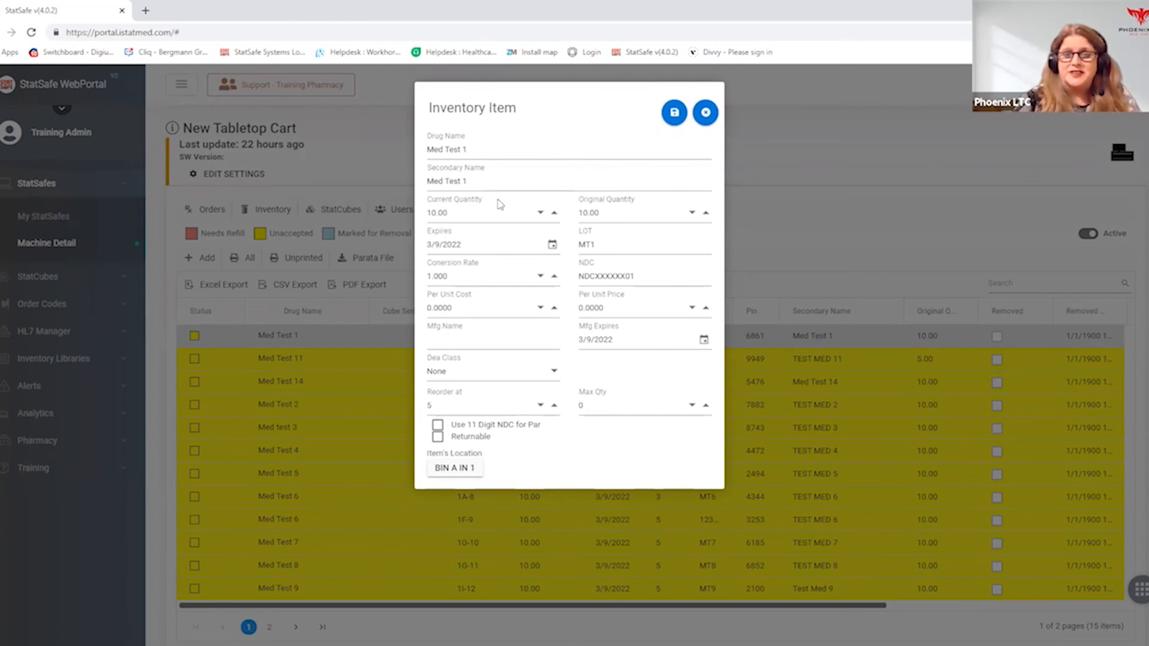
click(707, 116)
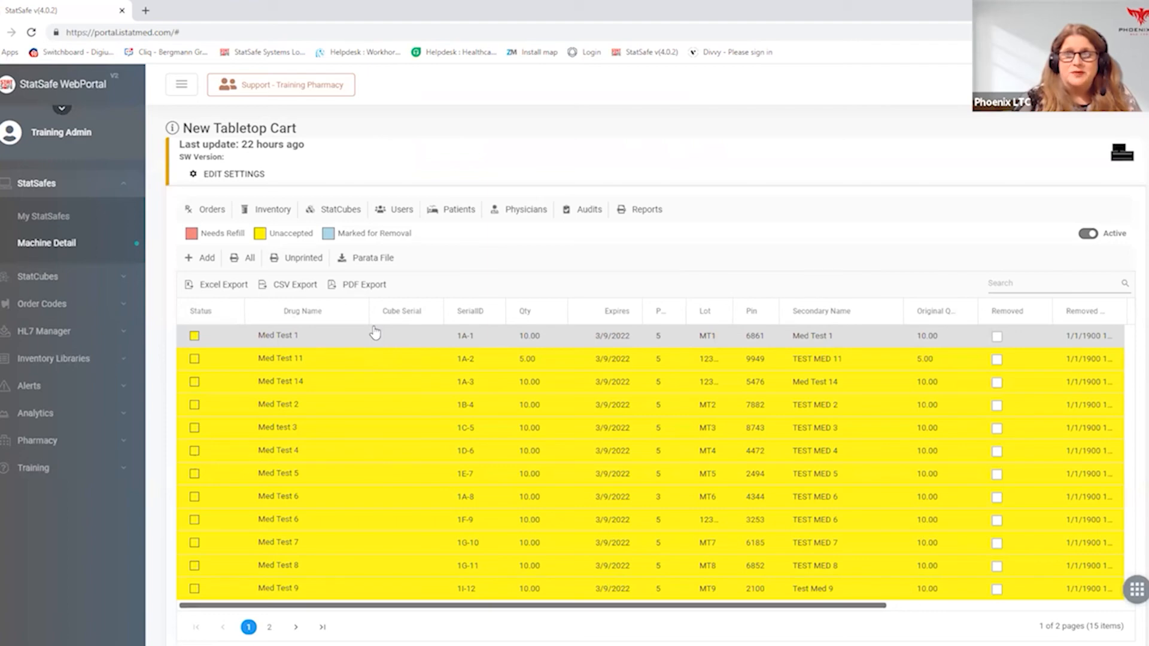
- Look at the New Tabletop Cart's users and patients and return to its inventory
click(390, 211)
click(460, 210)
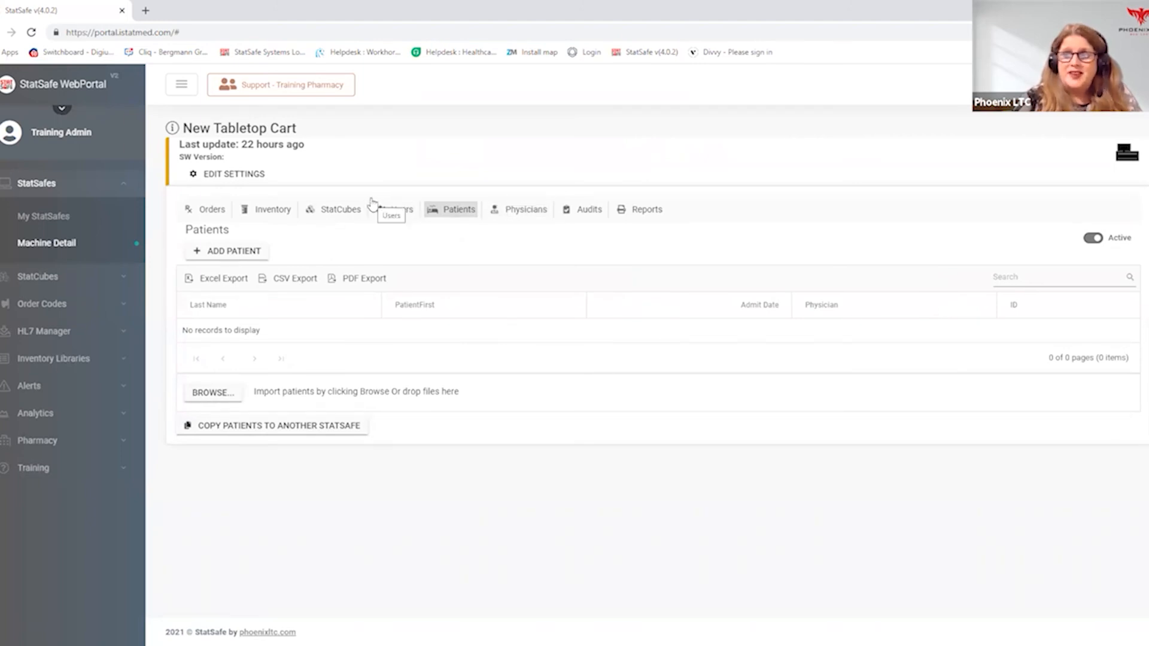
click(280, 212)
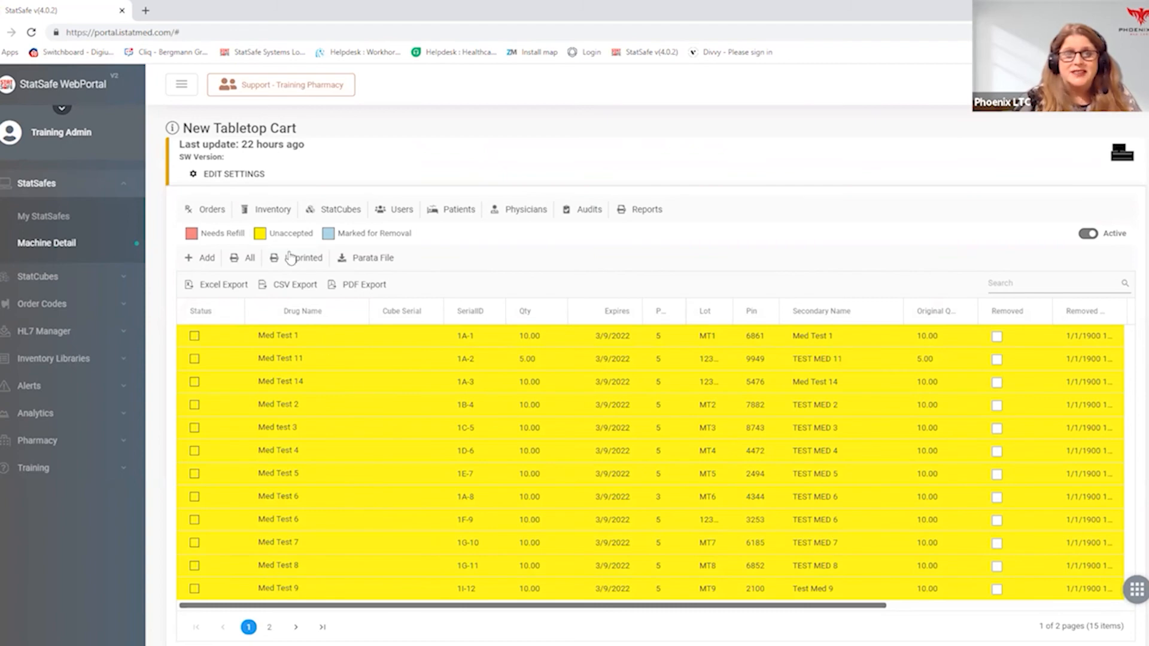
- Auto accept all medications on the New Tabletop Cart and save the cart's settings
click(243, 175)
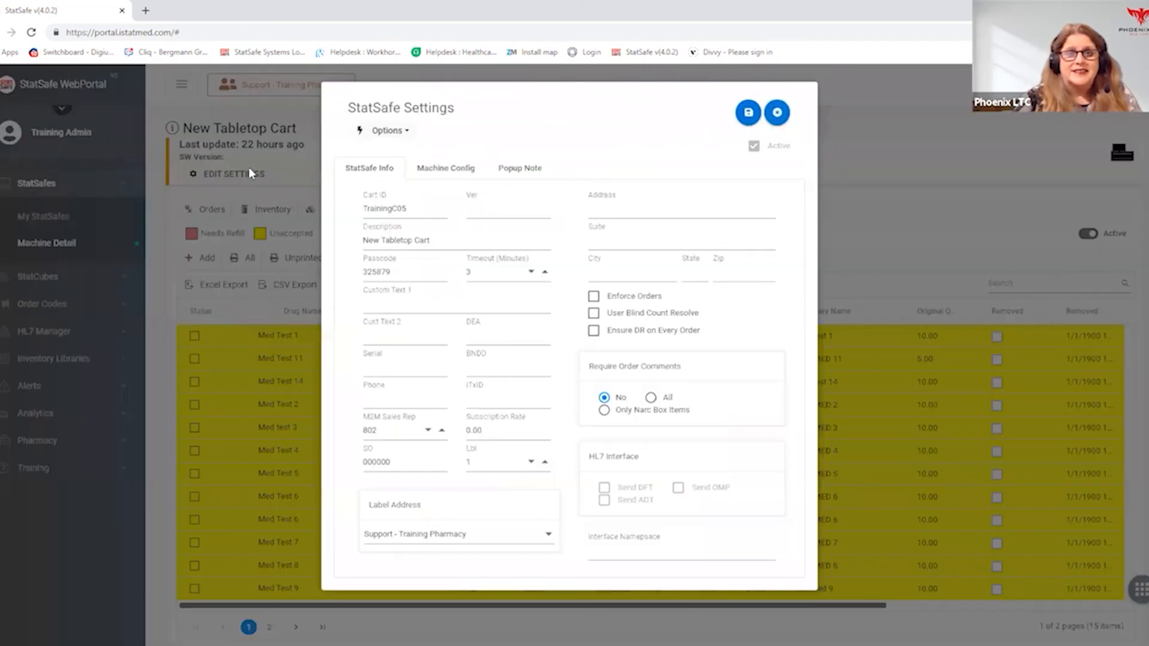
click(393, 132)
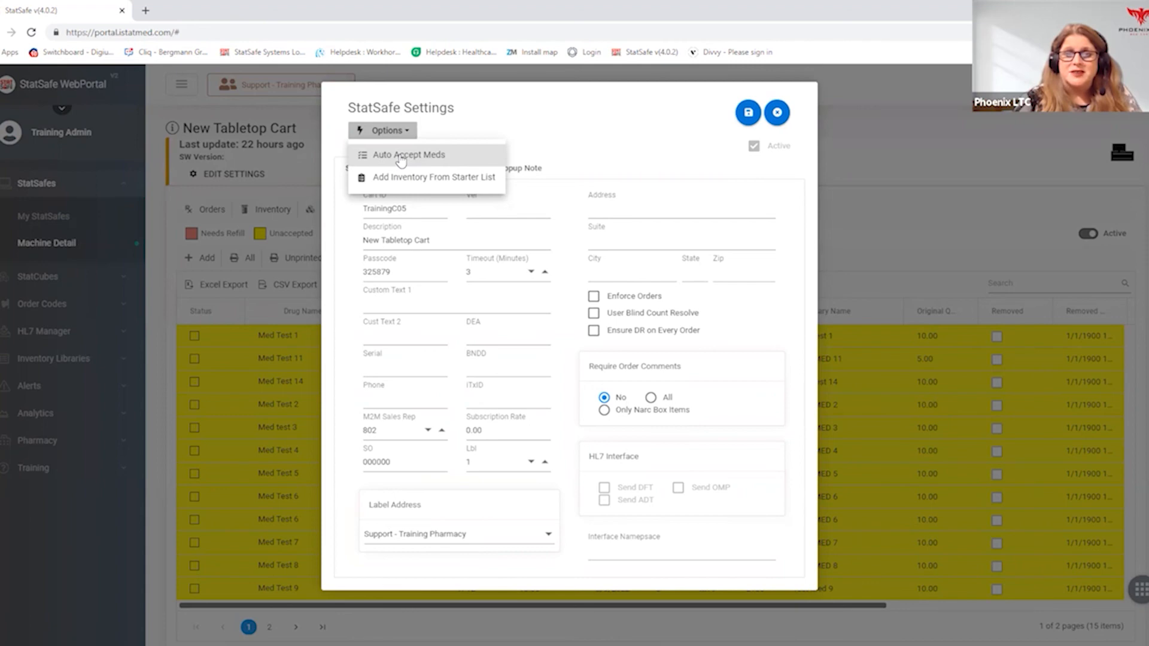
click(400, 157)
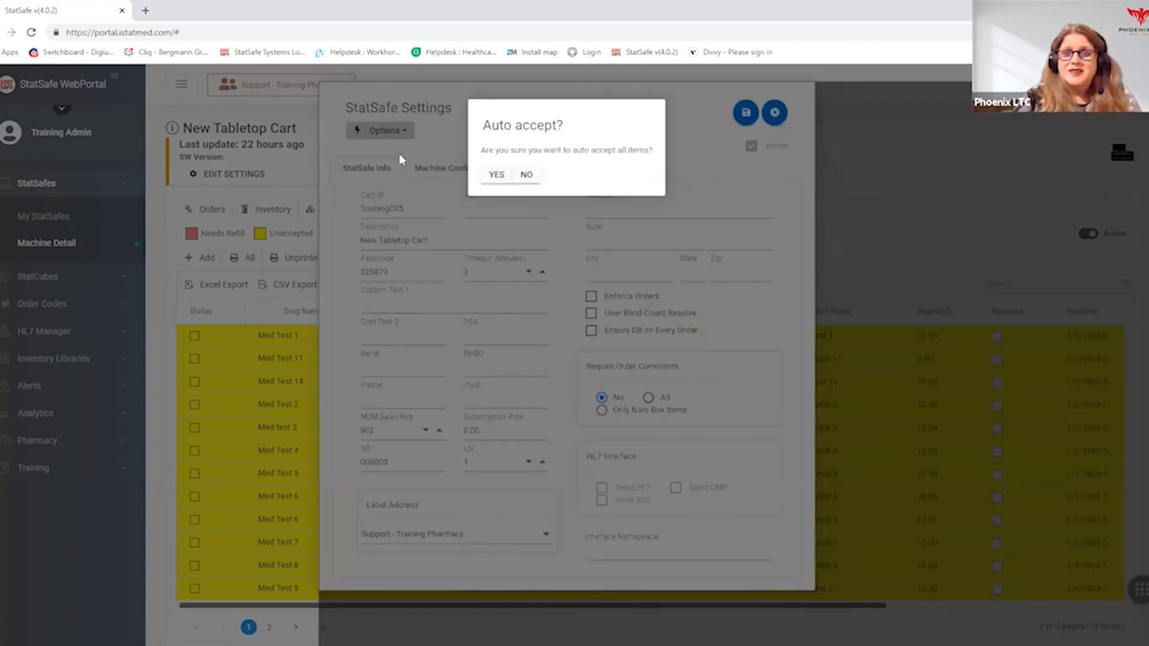
click(491, 177)
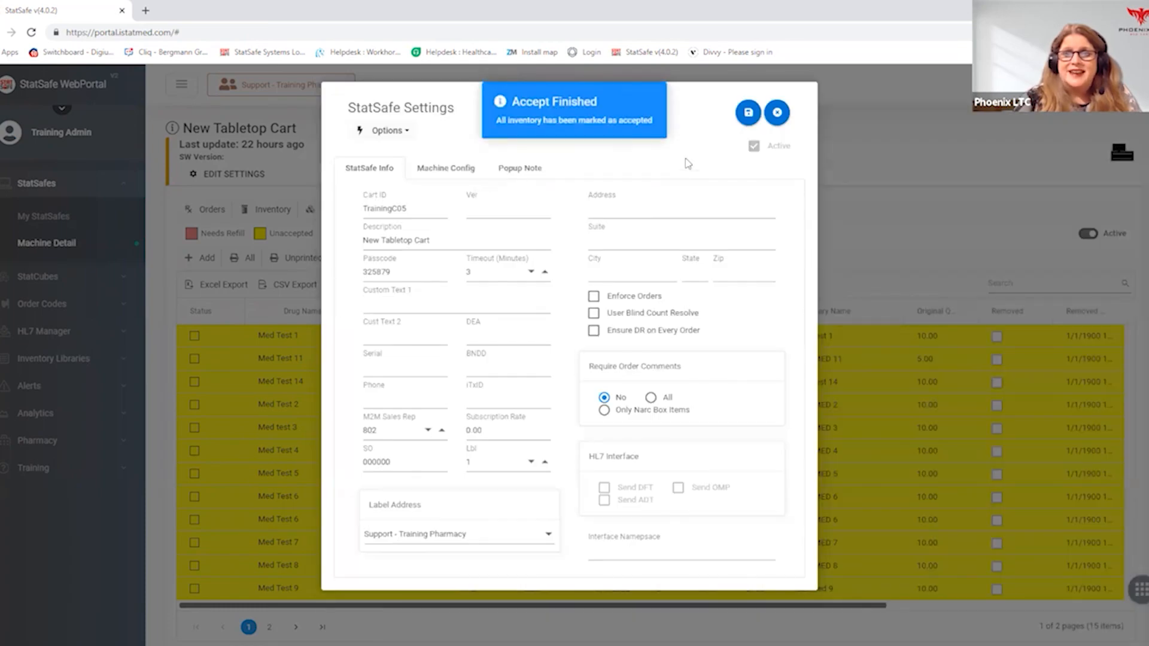
click(747, 113)
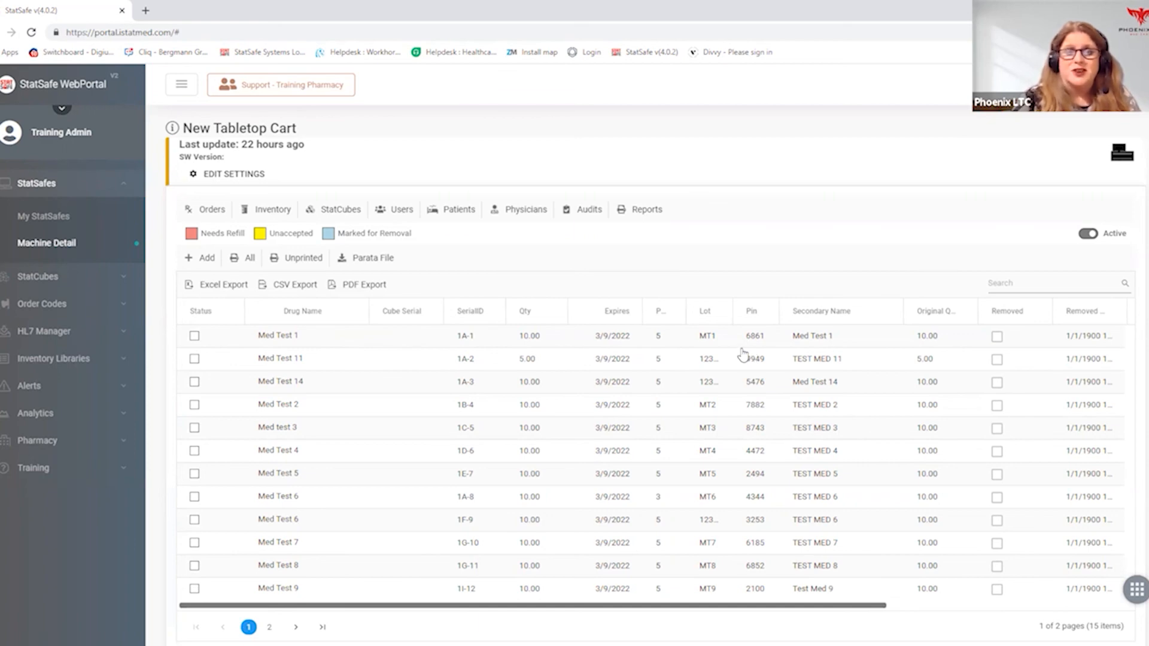
- Return to the list of available StatSafes
click(66, 216)
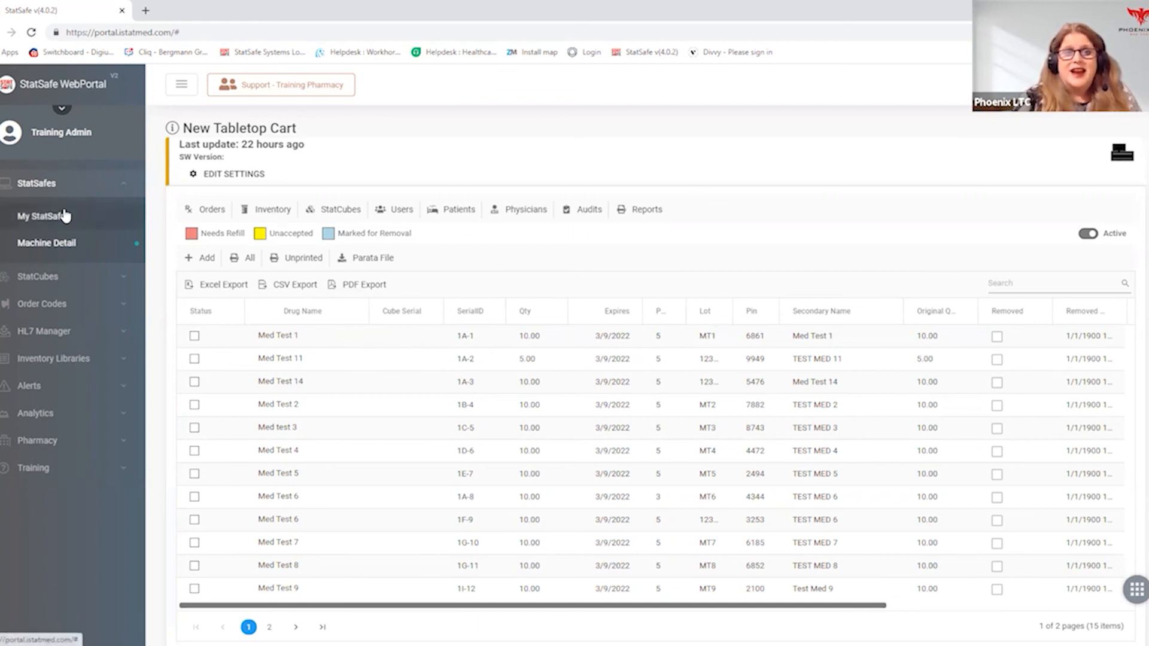